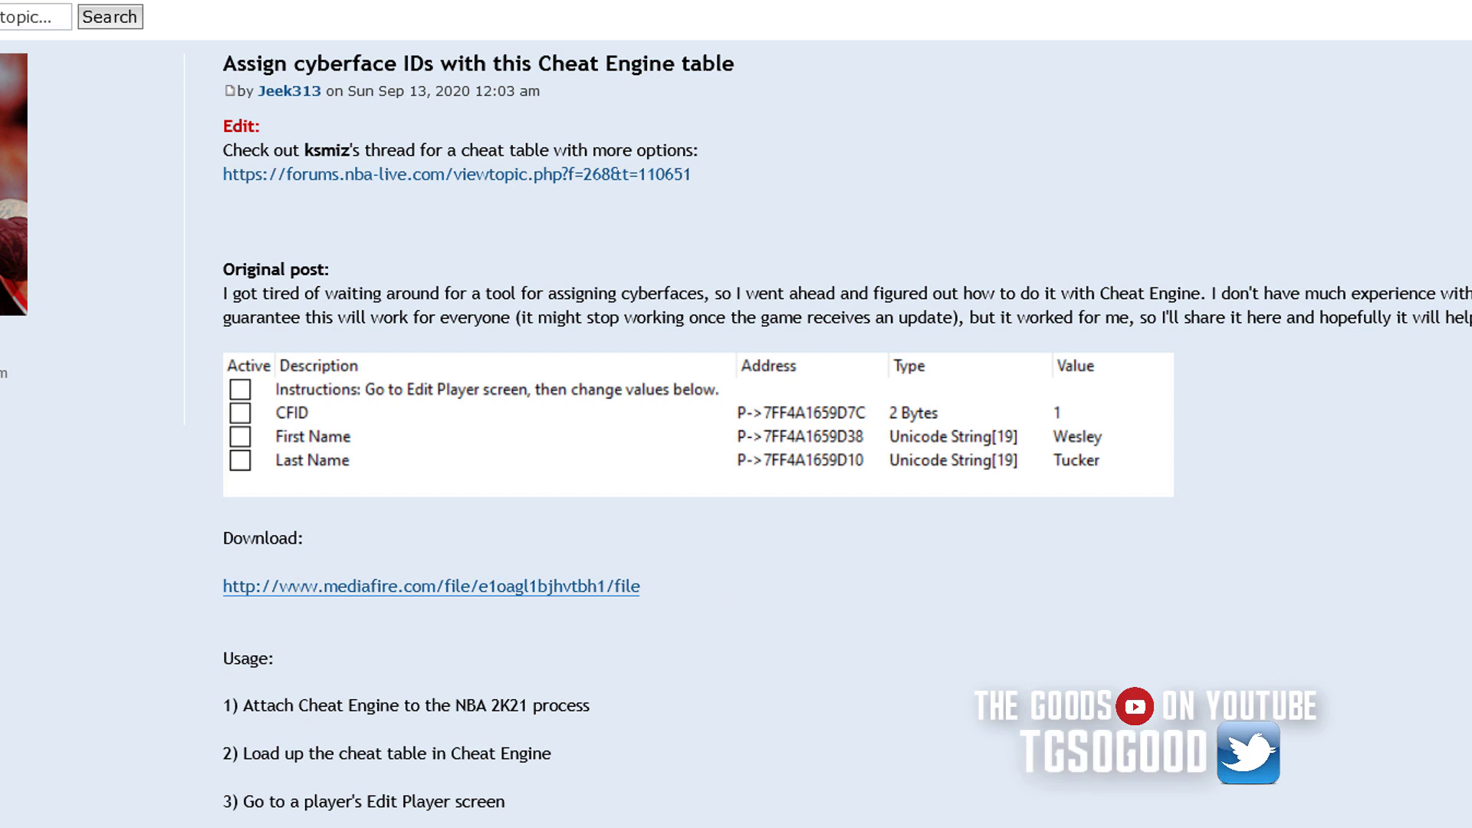
Step: Download the nba2k21_CFID.ct cheat table from the forum post's MediaFire link and open it in Cheat Engine
scroll(736, 414, down, 3)
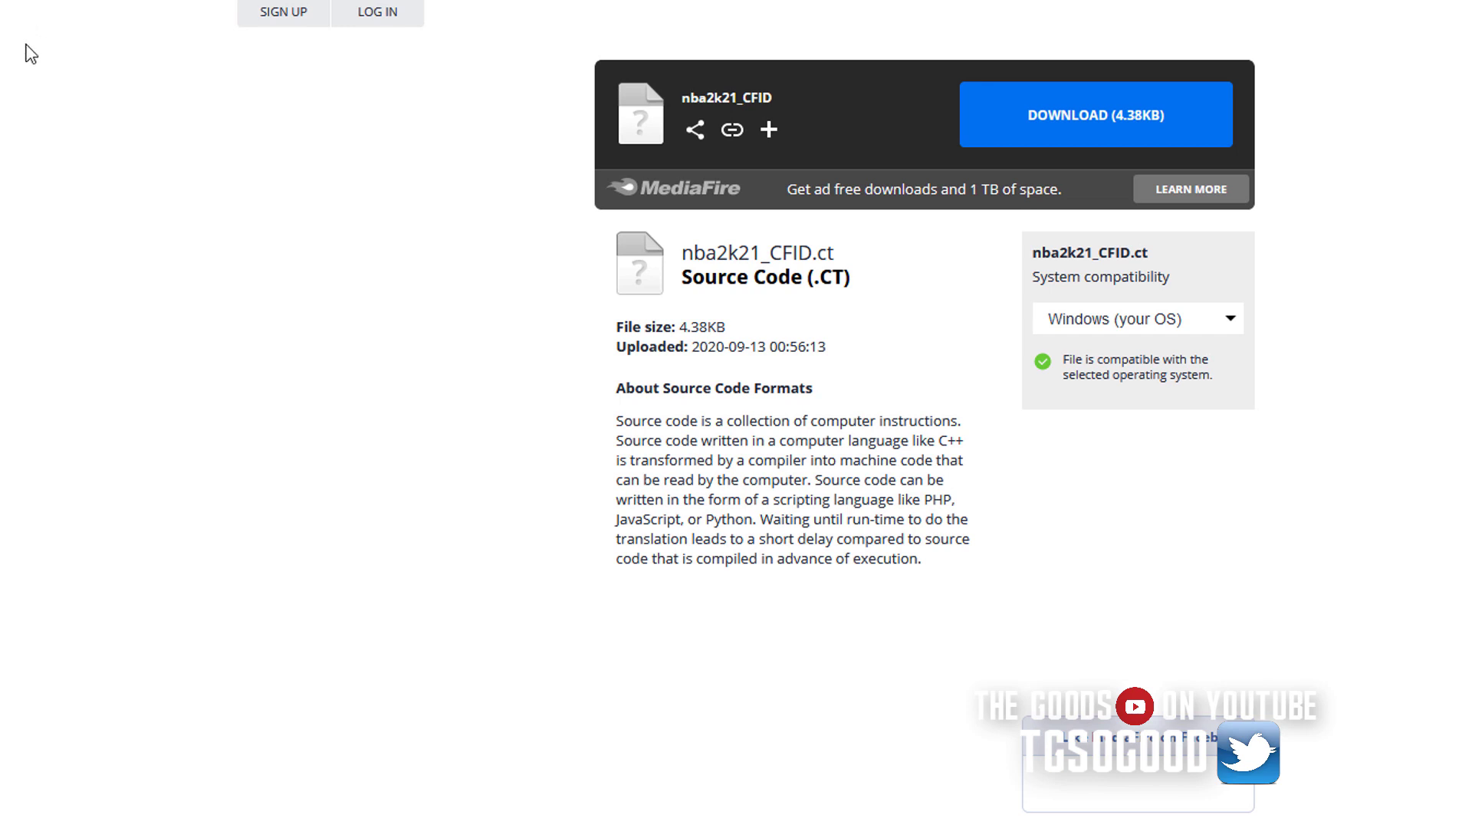
click(1116, 130)
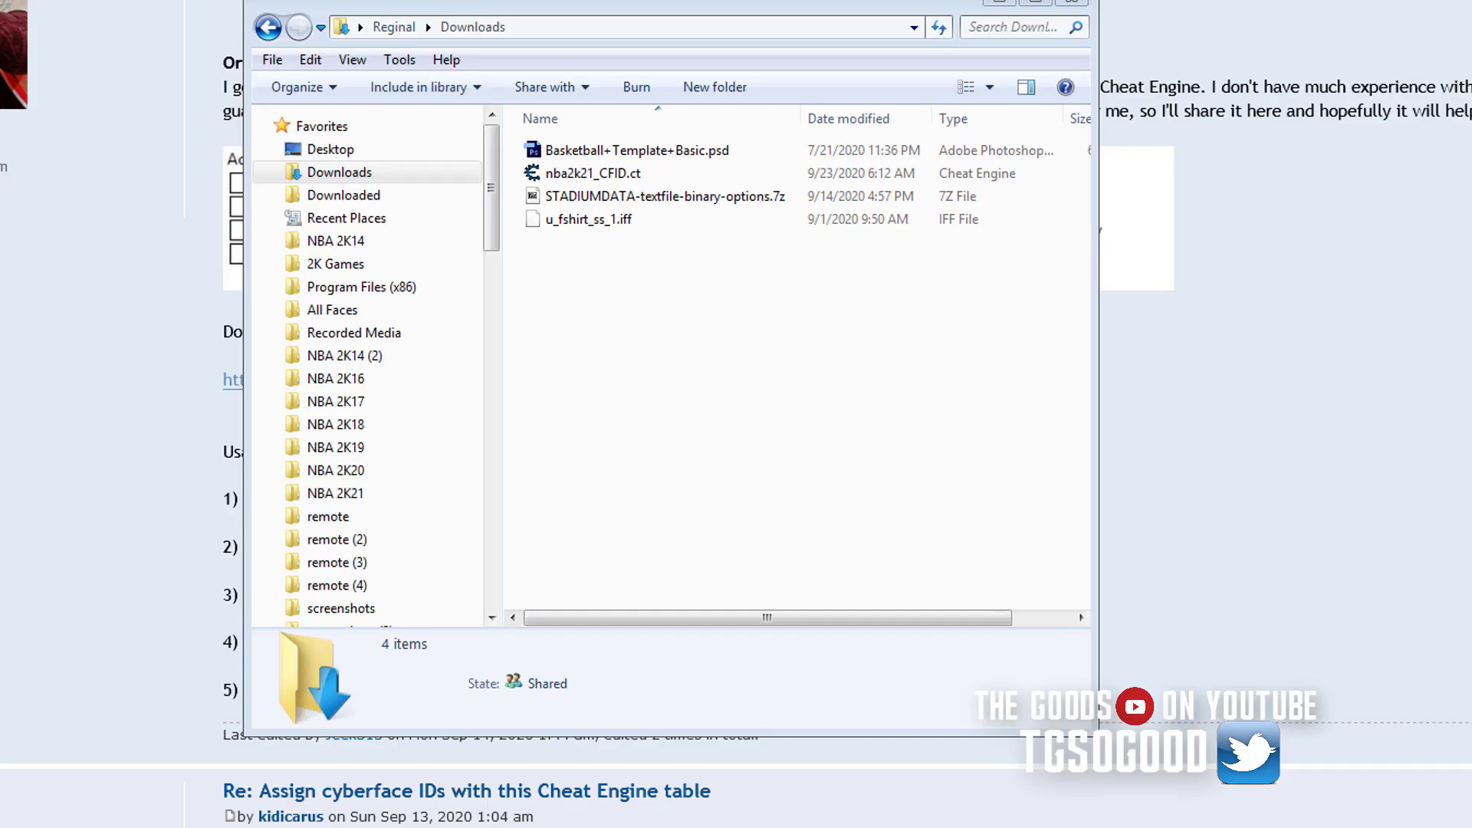
click(600, 179)
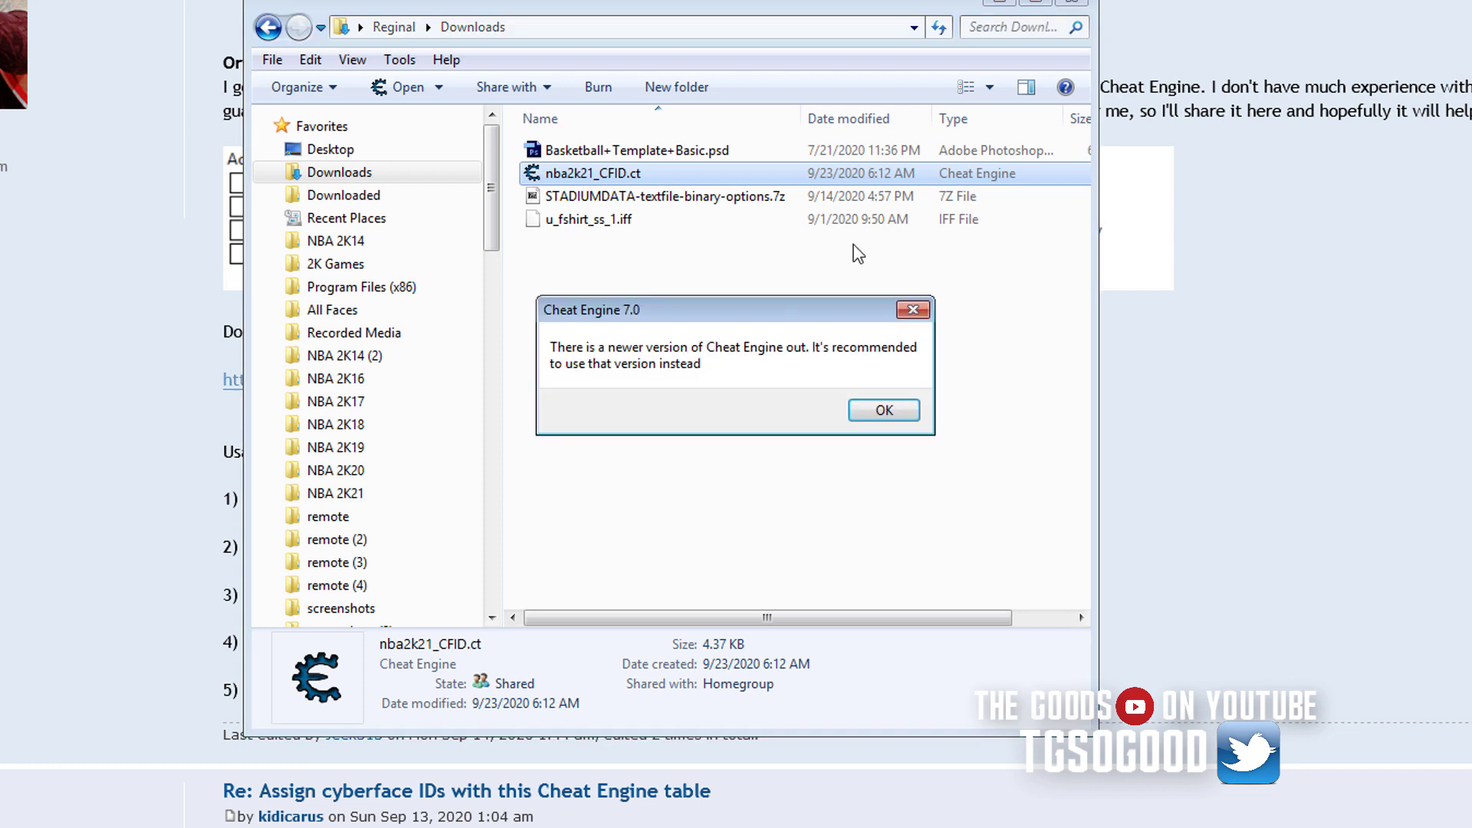
click(884, 410)
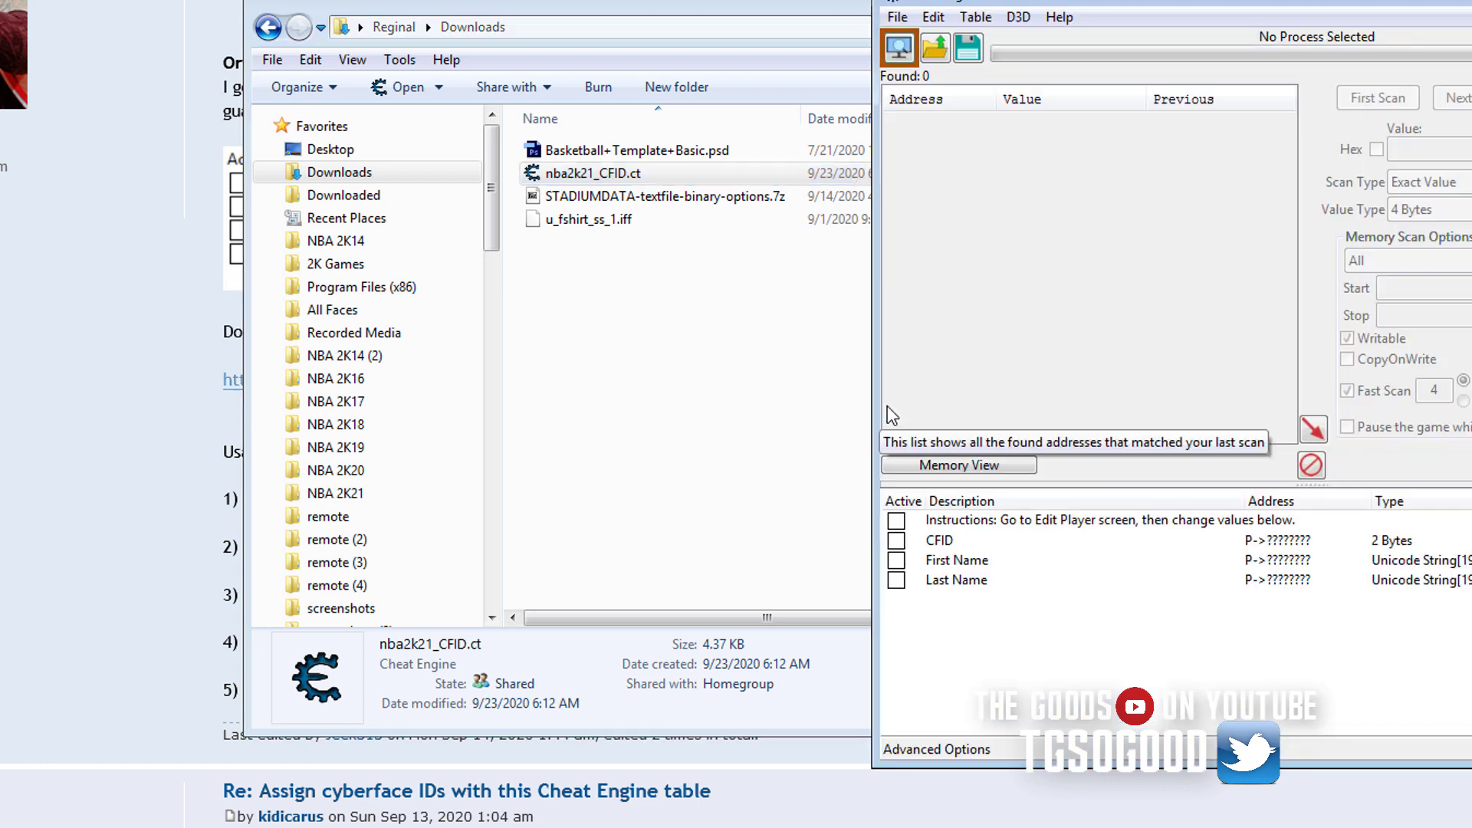
drag(1067, 2, 453, 5)
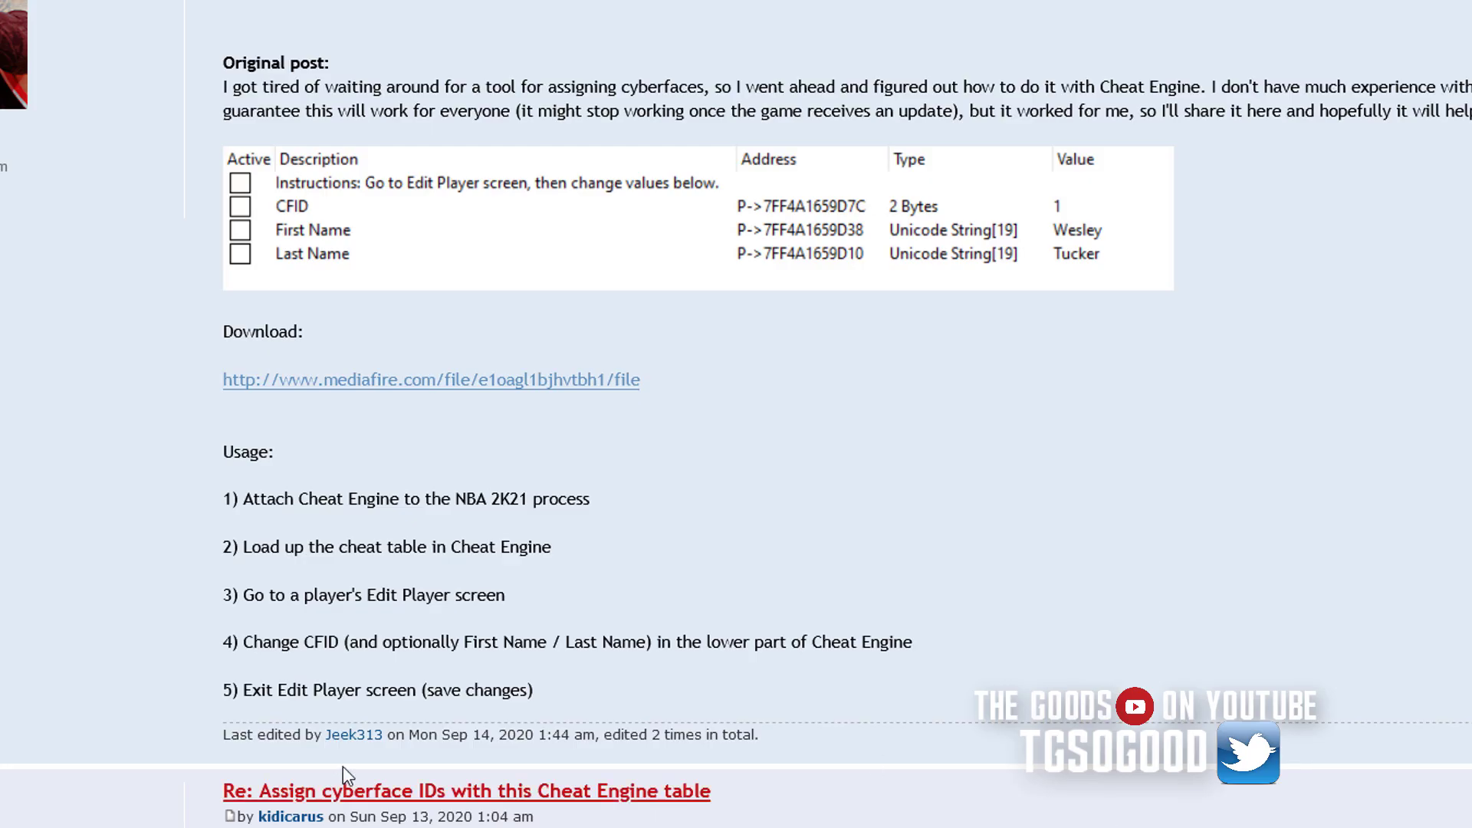
Step: Attach Cheat Engine to the running NBA 2K21 game process, keeping the current address list
key(alt+Tab)
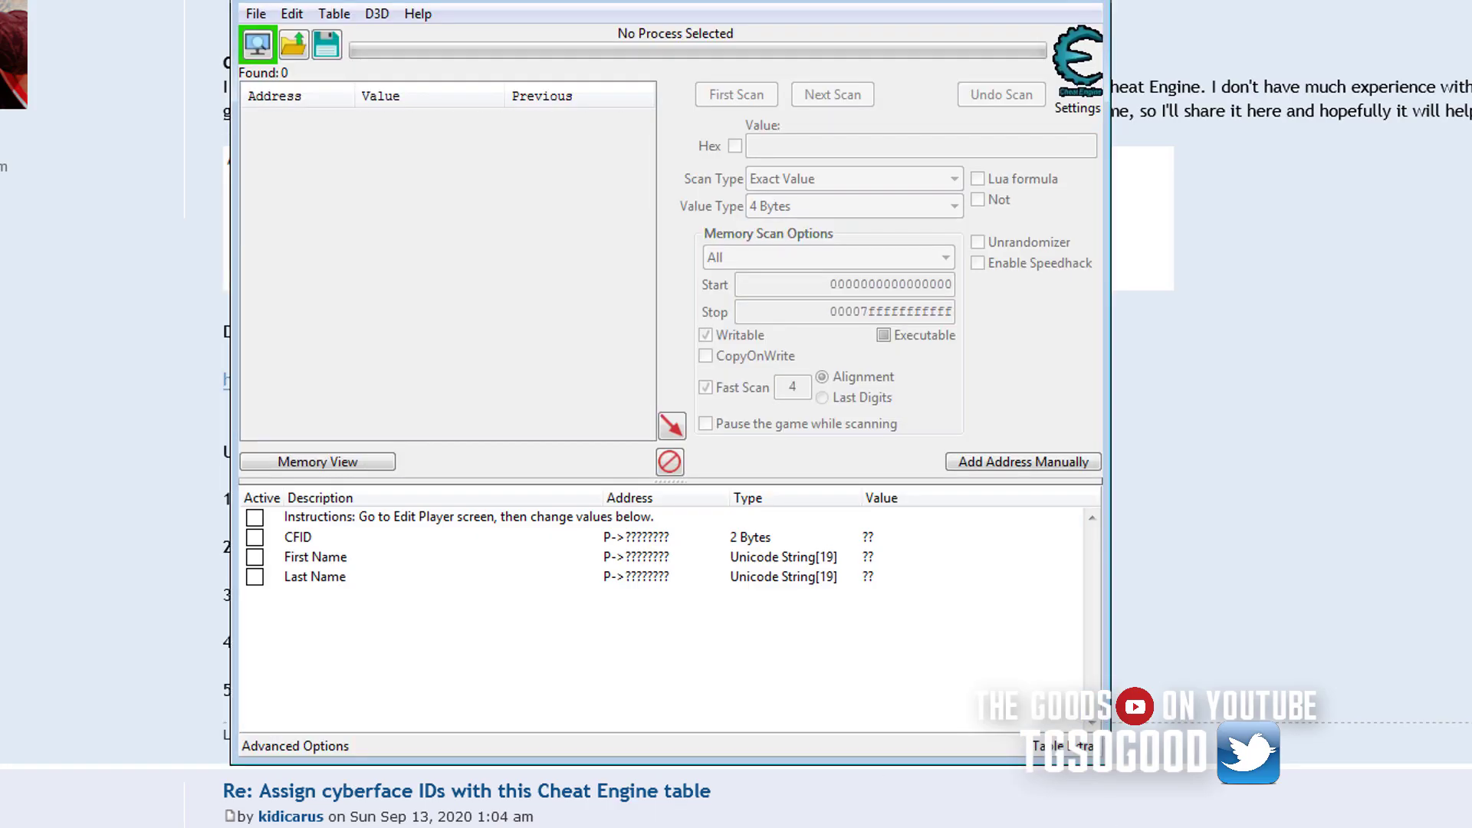
click(261, 54)
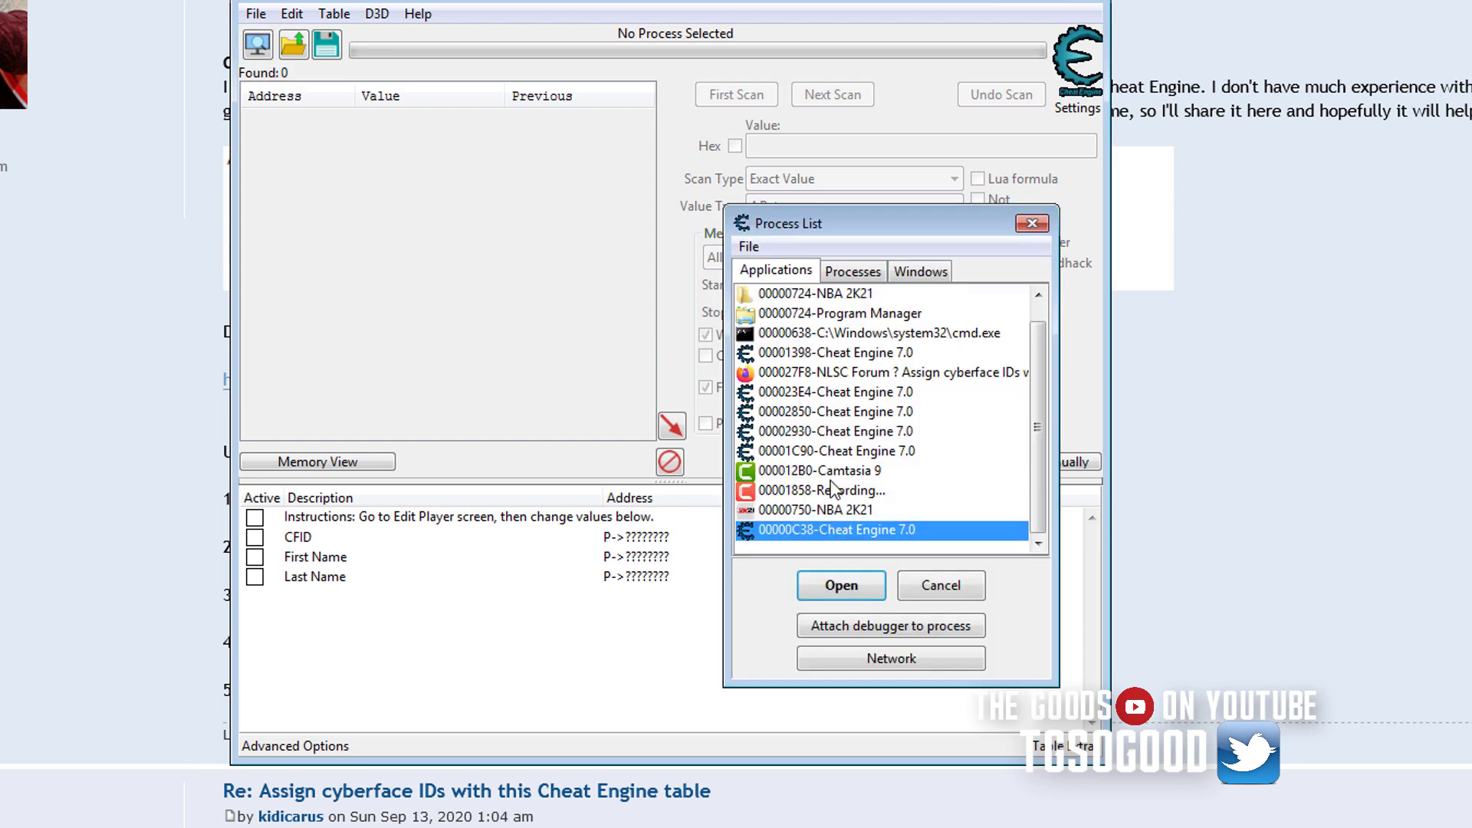
click(831, 510)
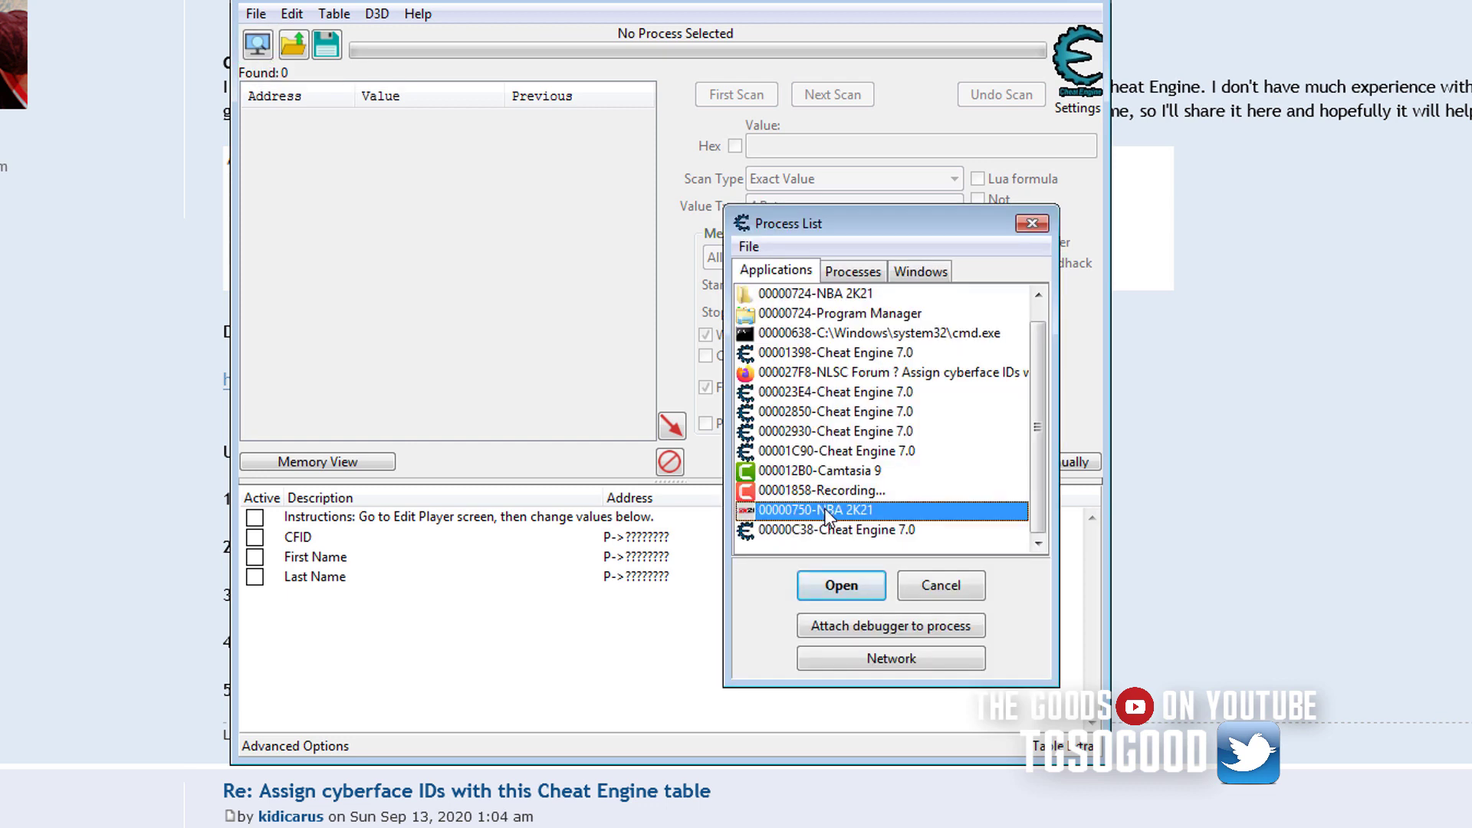
click(841, 586)
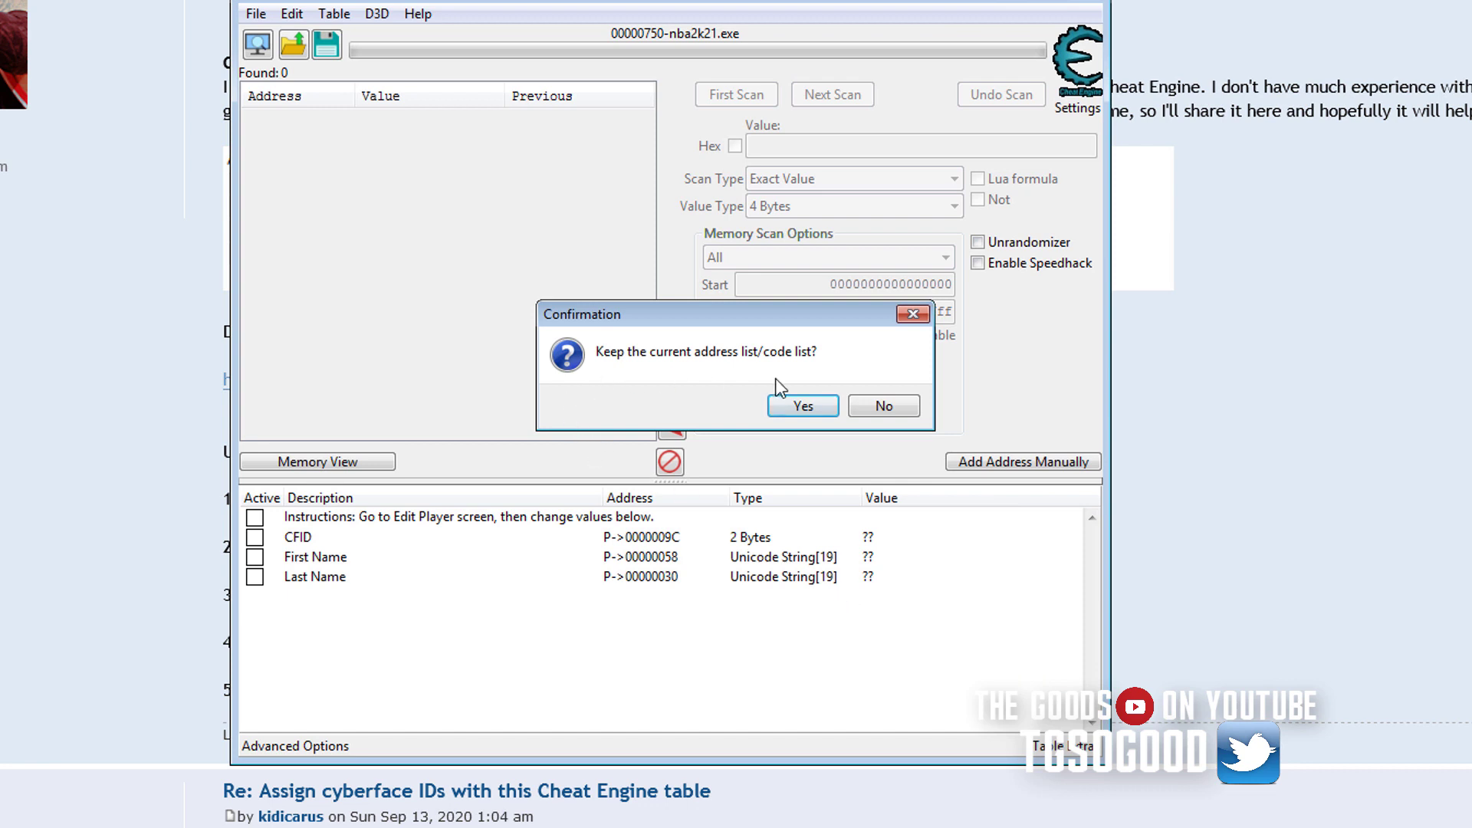
click(804, 405)
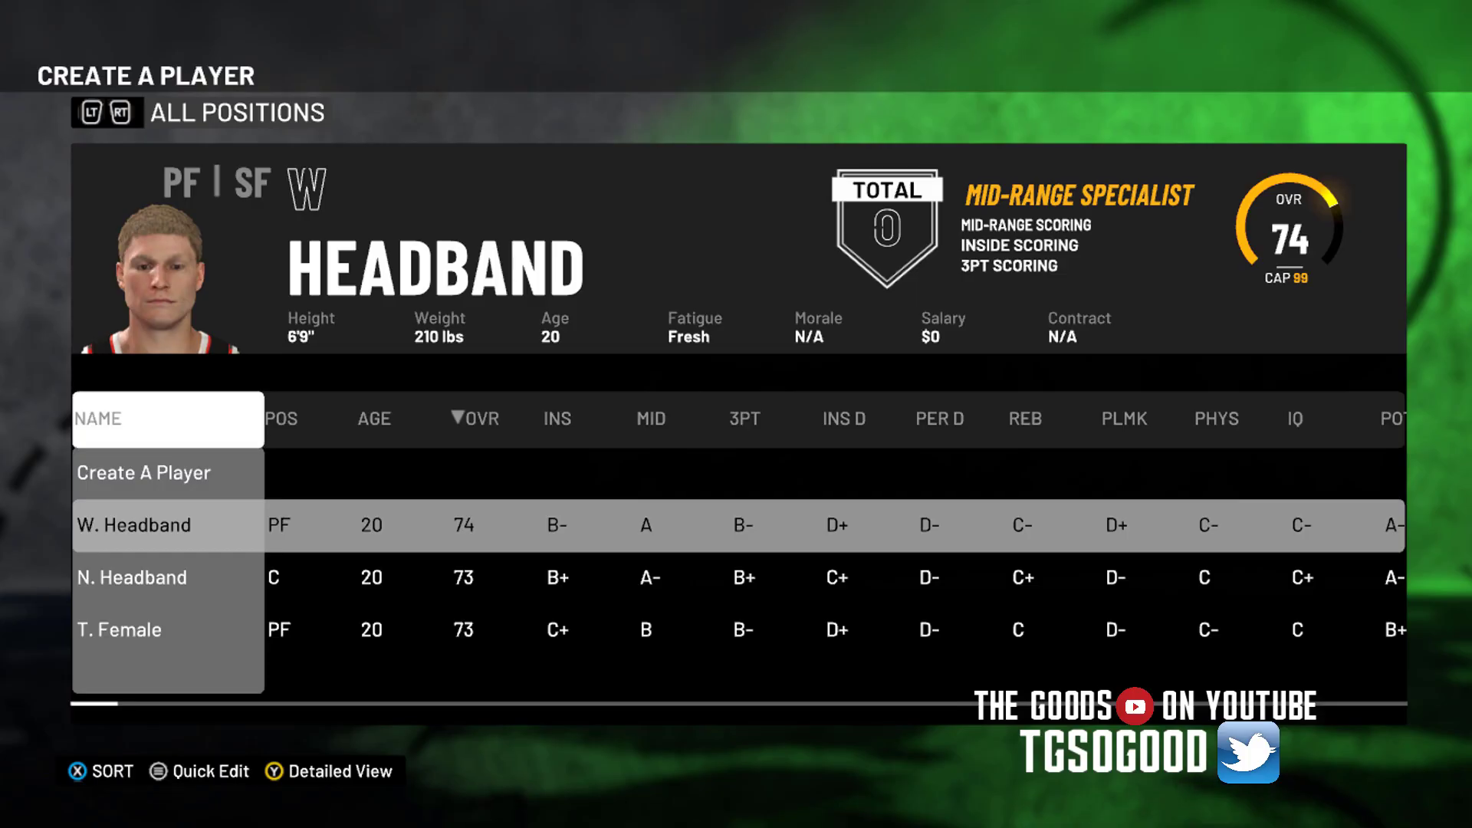
Step: Switch to NBA 2K21 and open the created player W. Headband for editing from Create a Player
key(Escape)
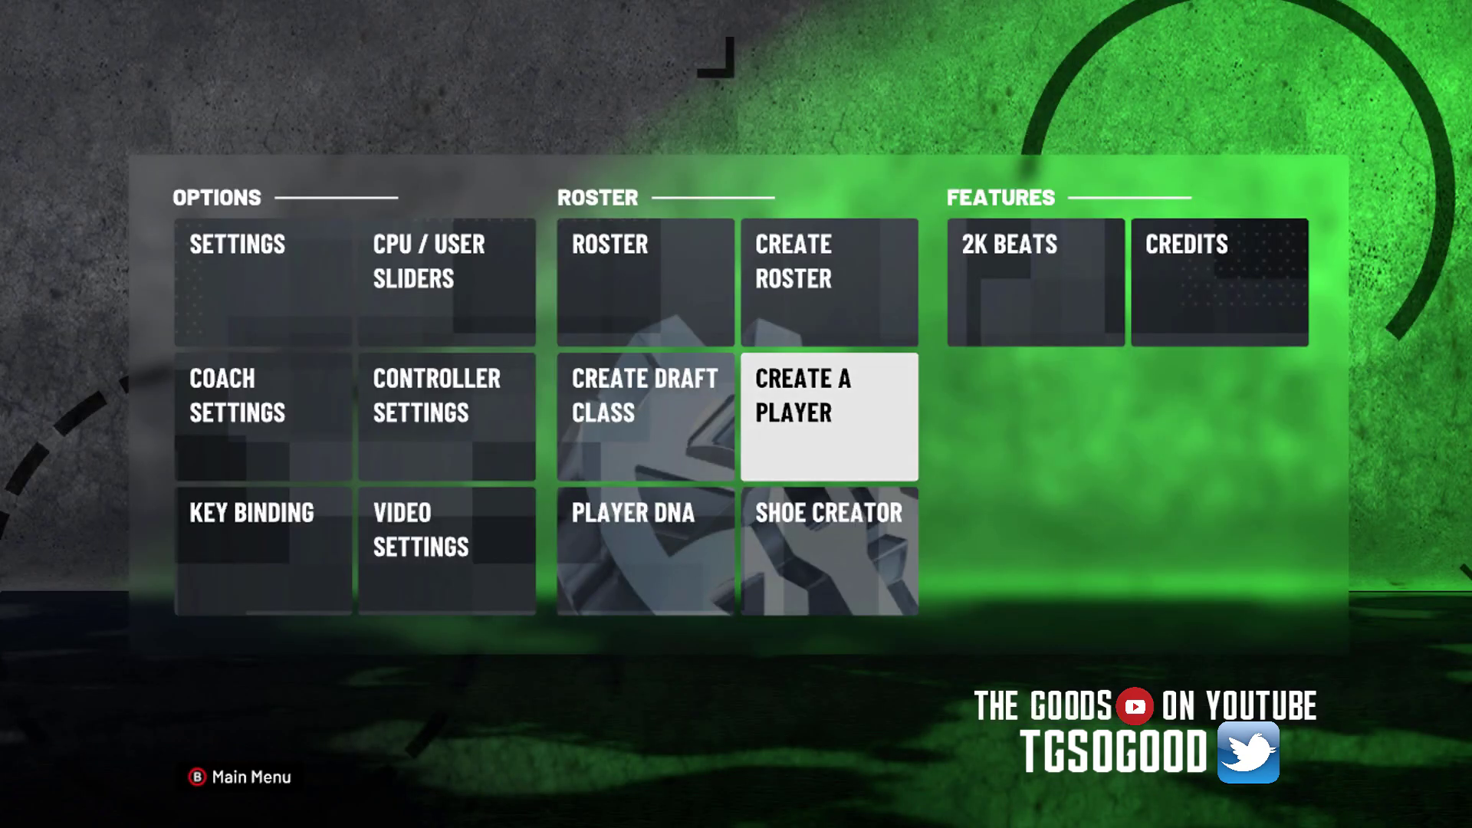
key(Return)
key(Down)
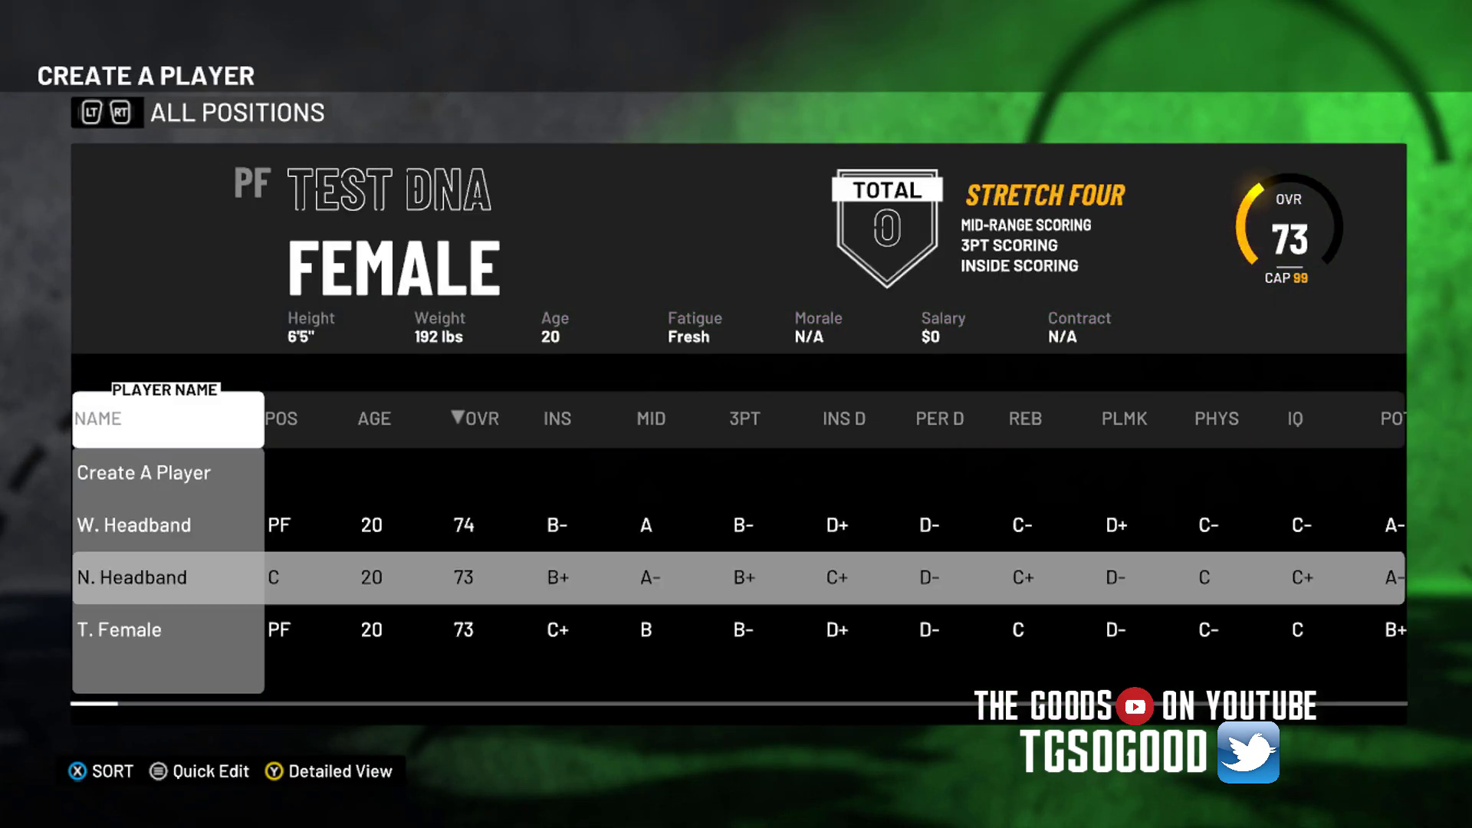
key(Up)
key(Down)
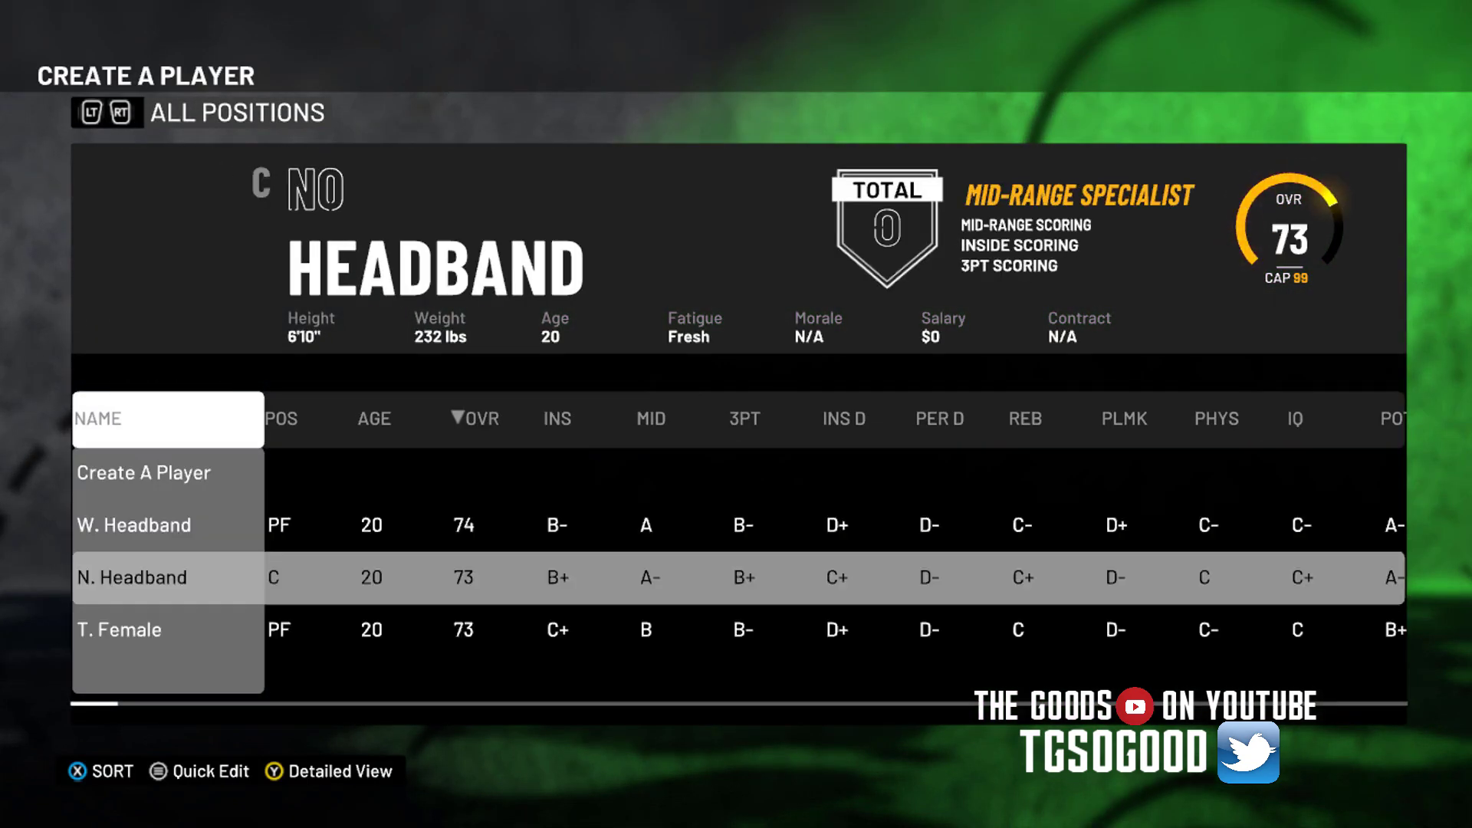
key(Up)
key(Return)
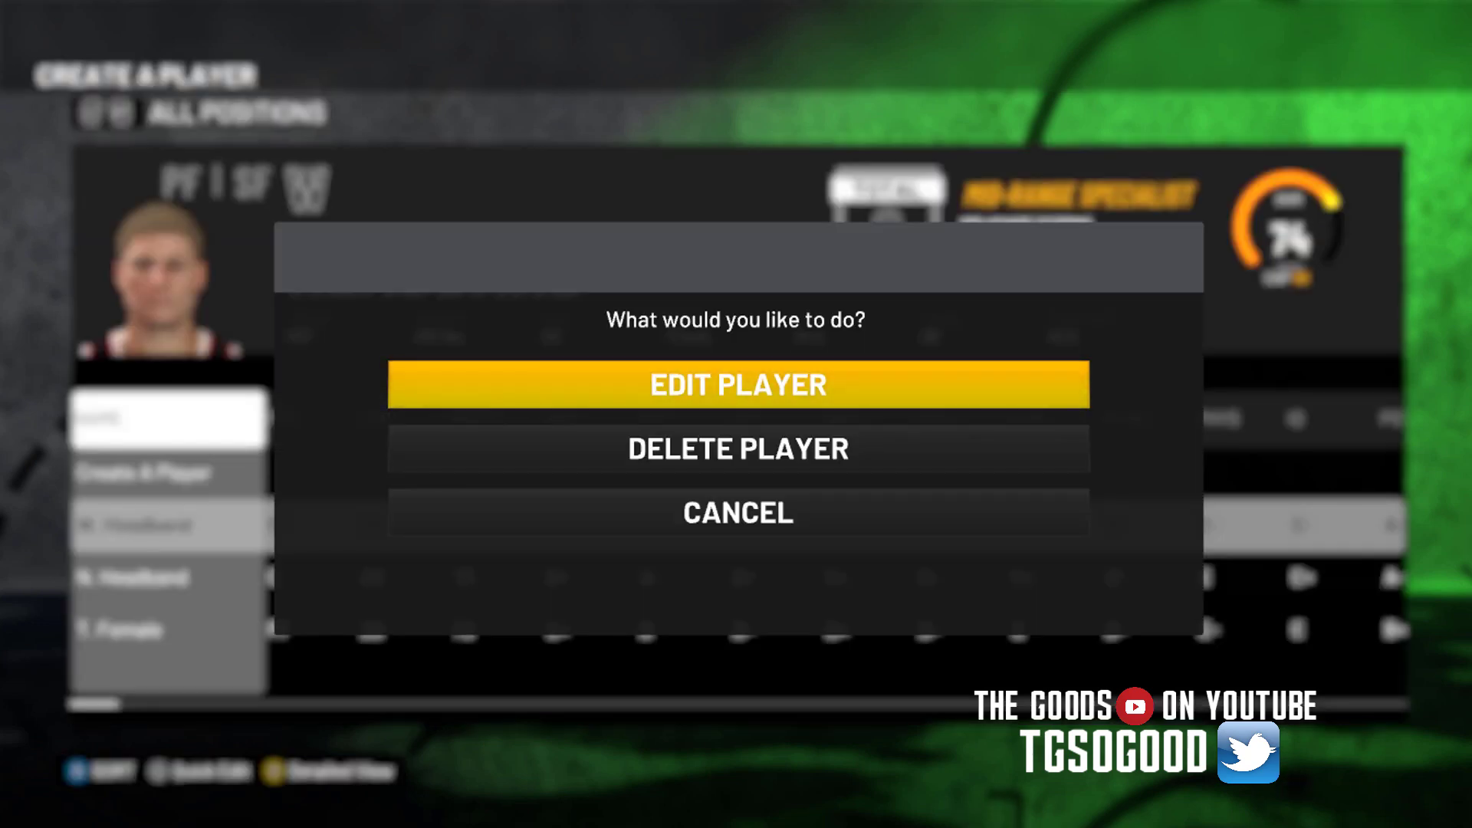
key(Escape)
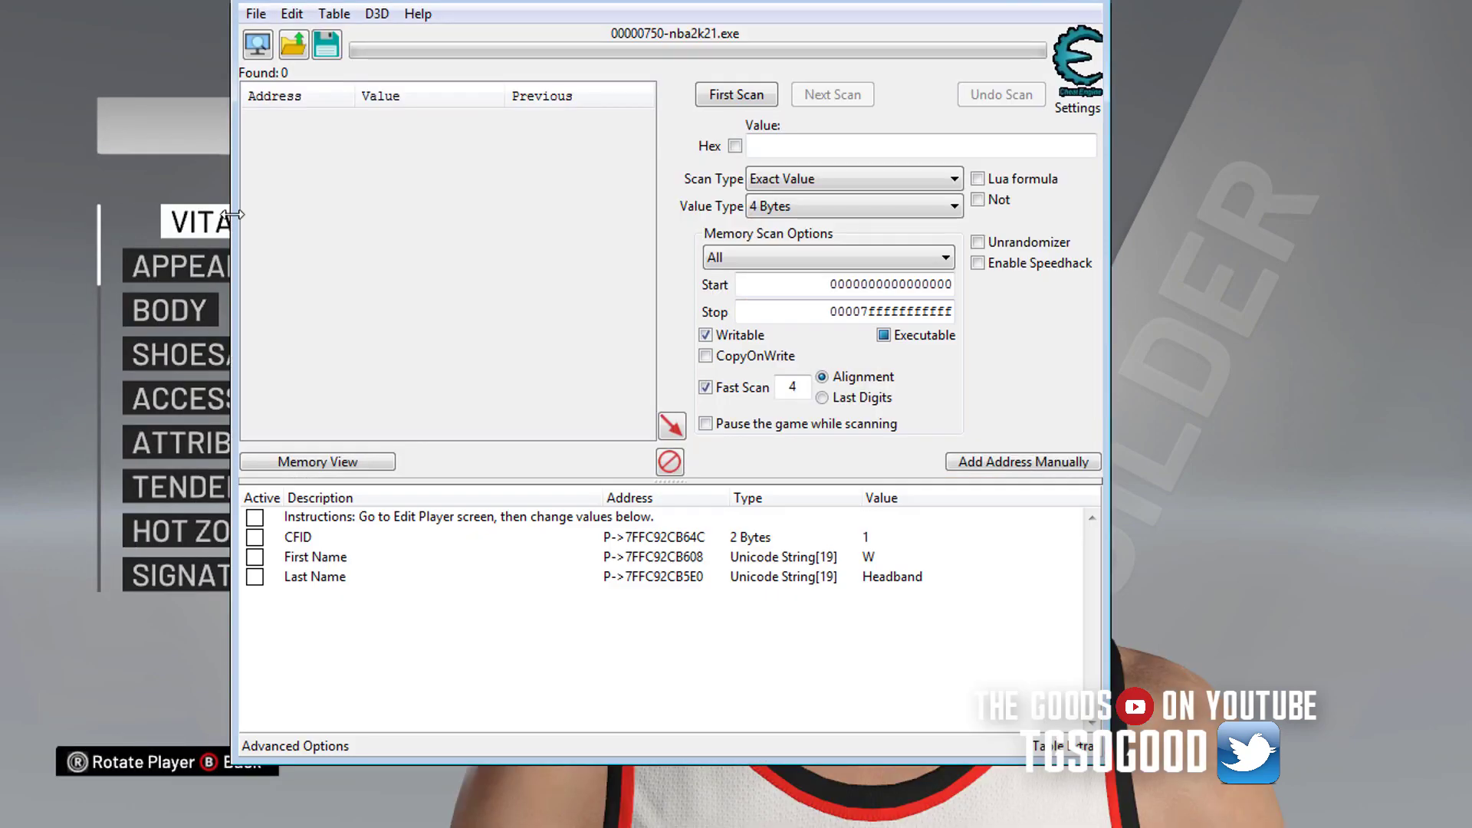
Step: Switch to Cheat Engine and examine the CFID, First Name and Last Name entries, leaving their values unedited
click(877, 541)
click(867, 555)
click(876, 581)
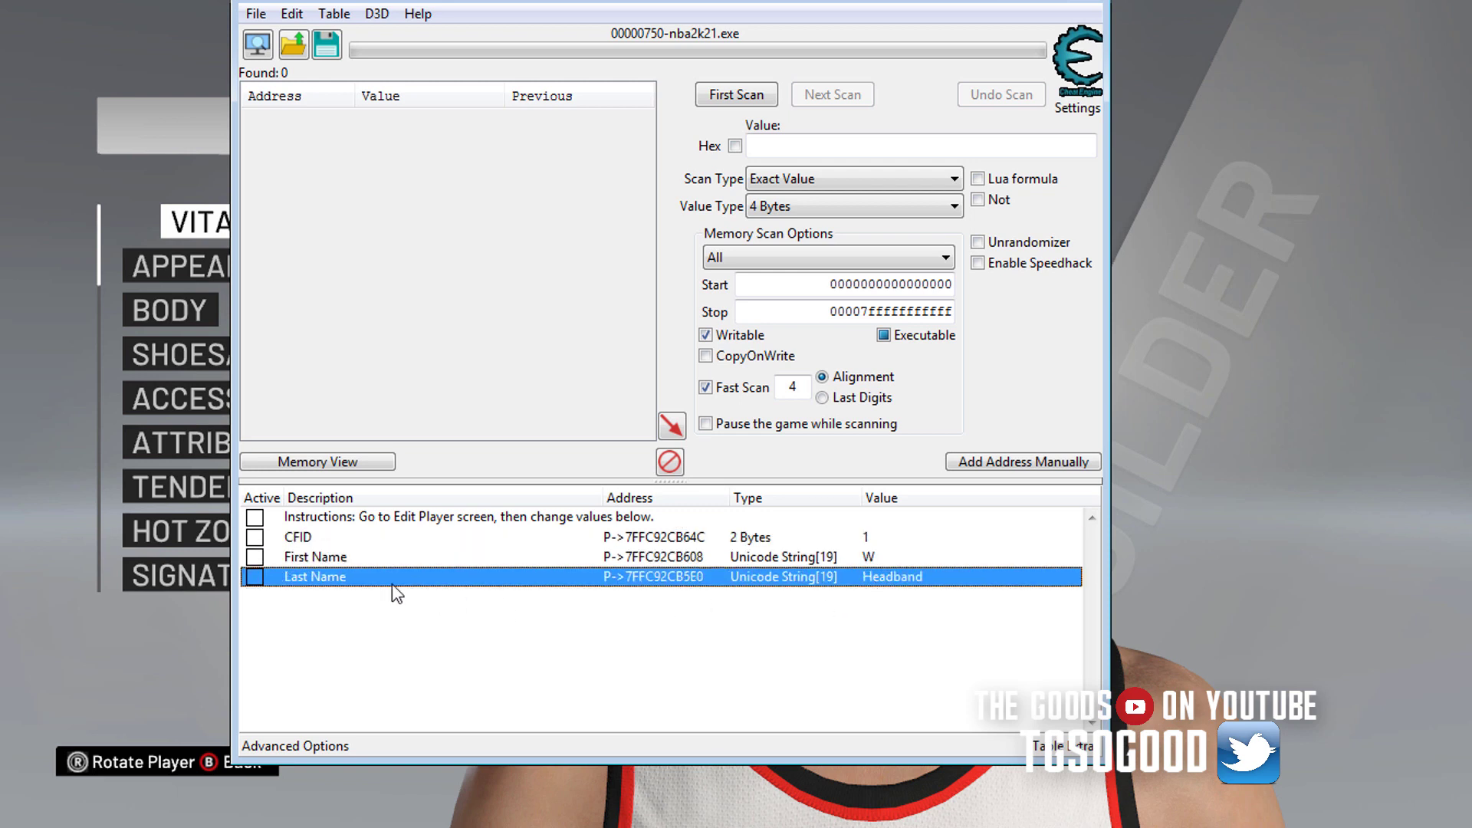
click(309, 543)
double_click(890, 540)
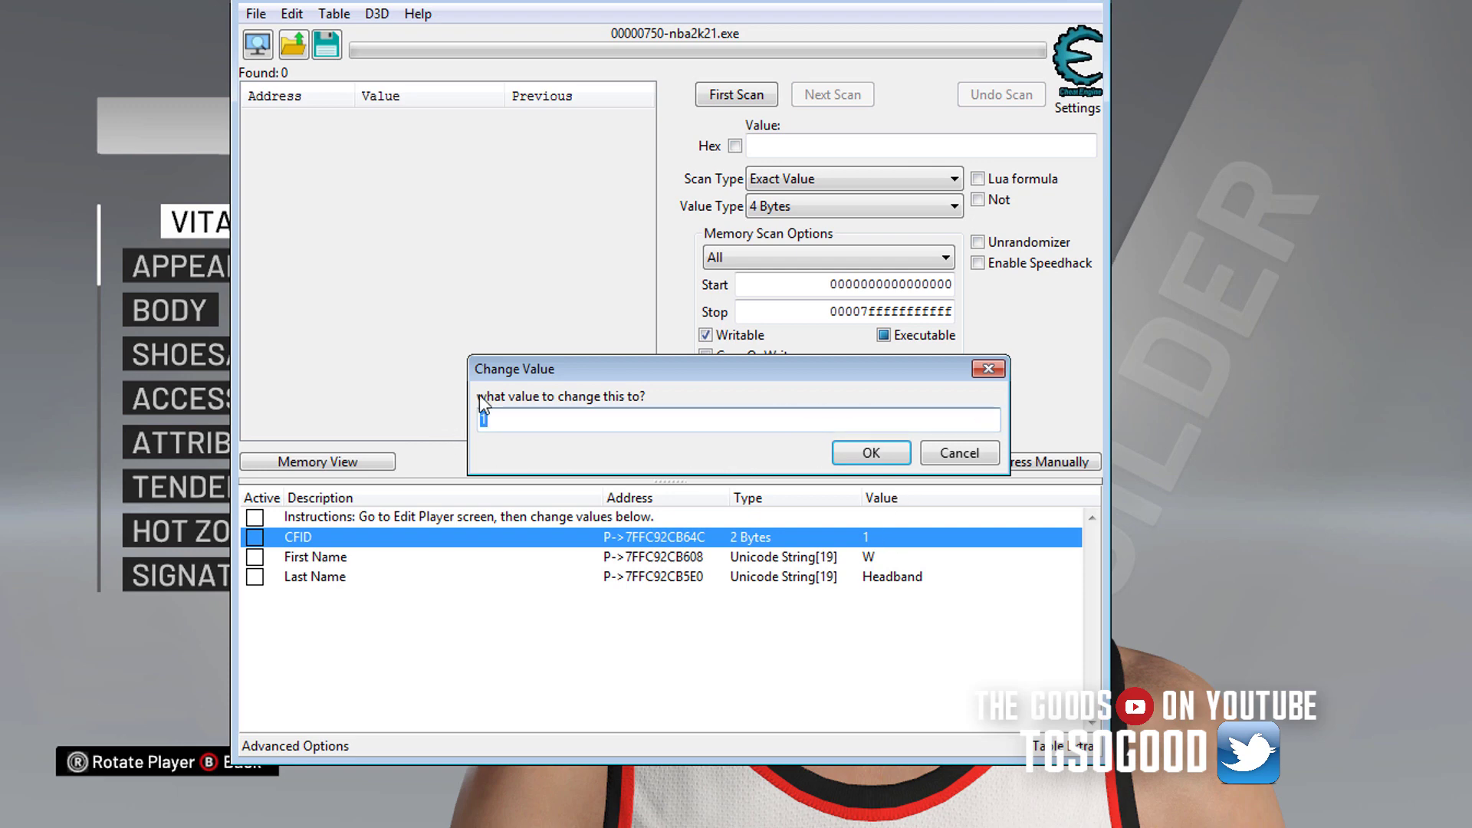
click(959, 453)
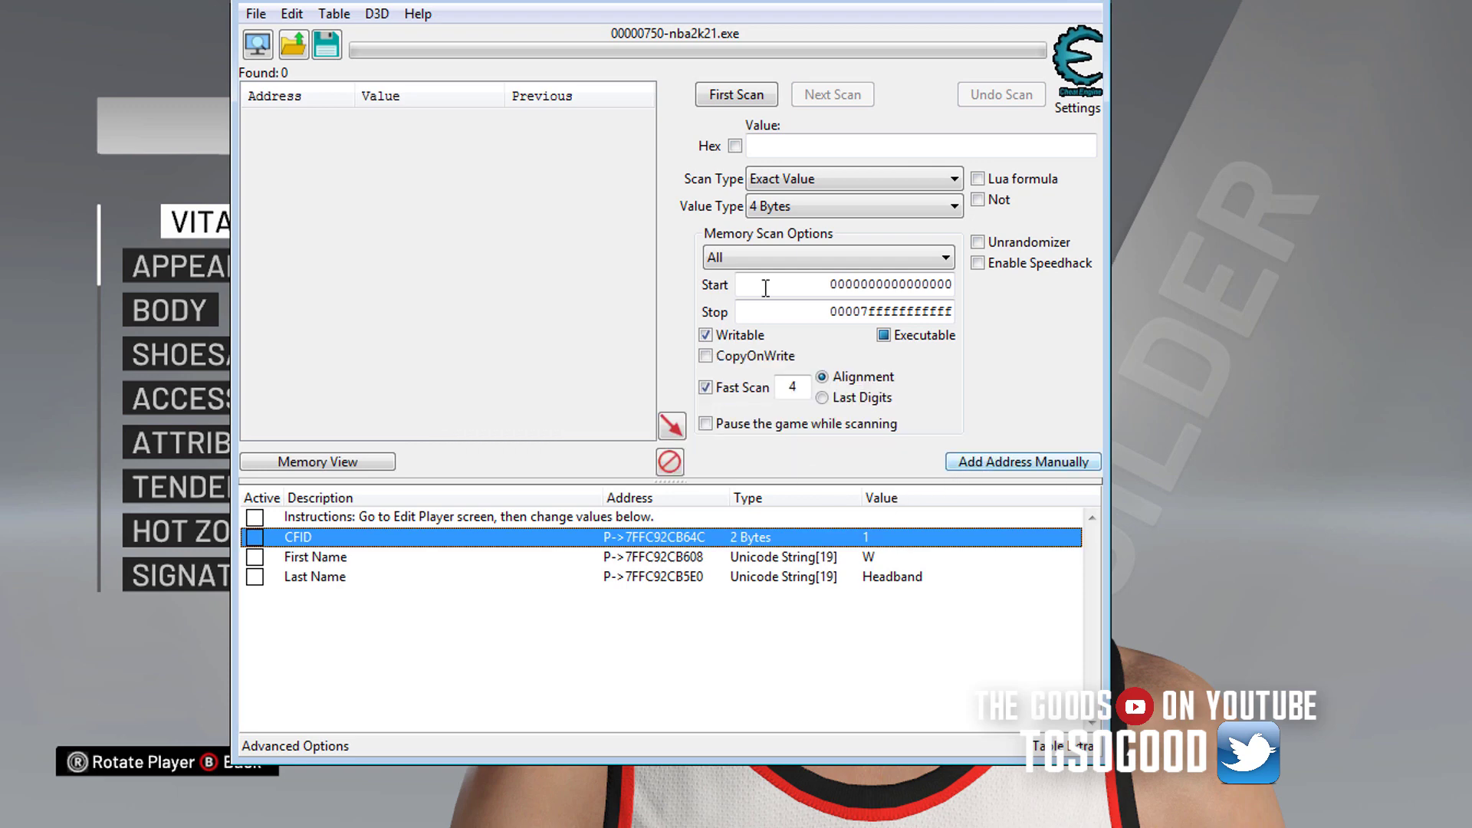
Step: Move the Cheat Engine window aside and open the player's Body settings in NBA 2K21
drag(790, 3, 1468, 1)
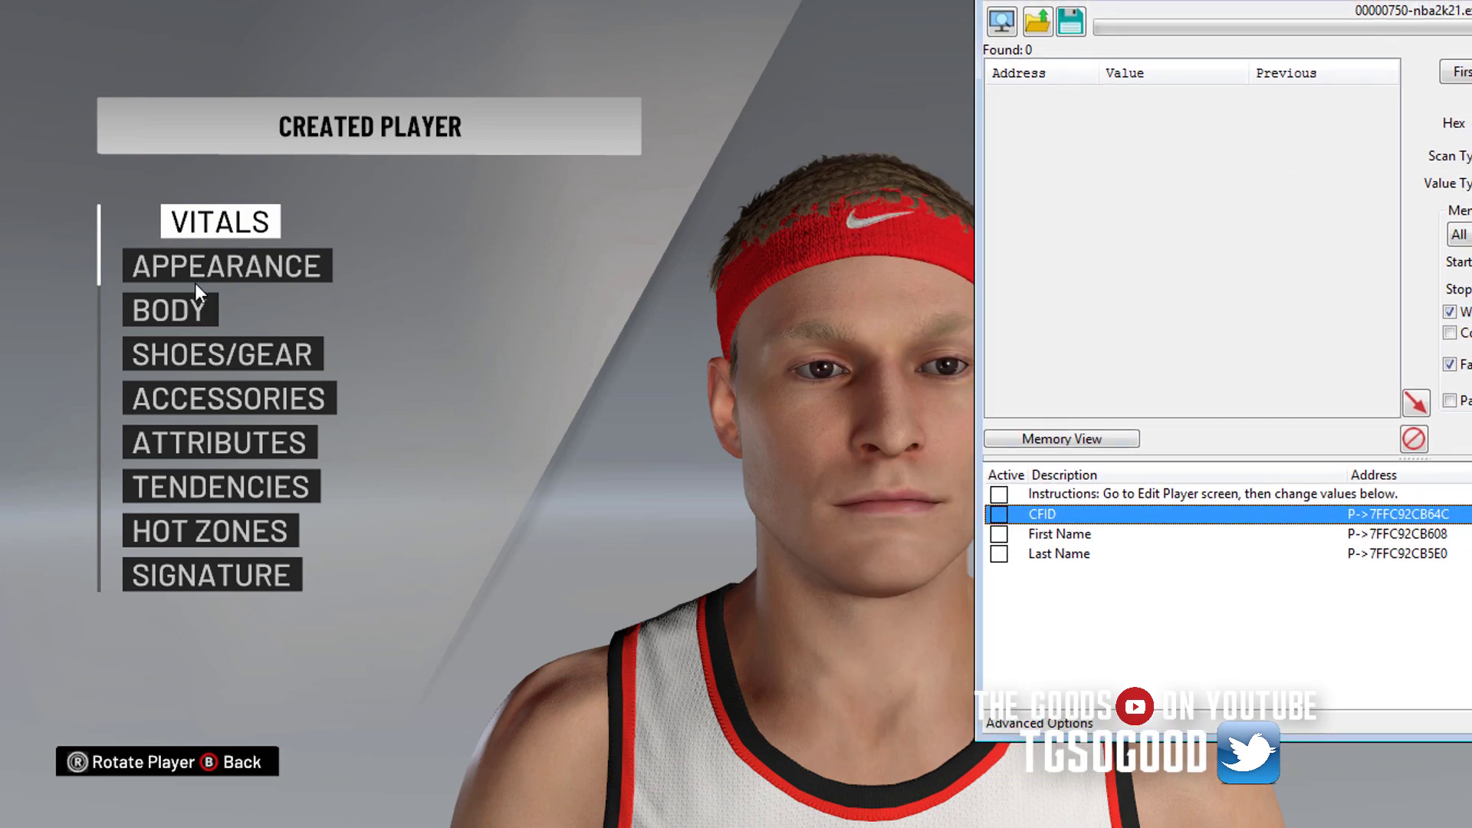
click(176, 314)
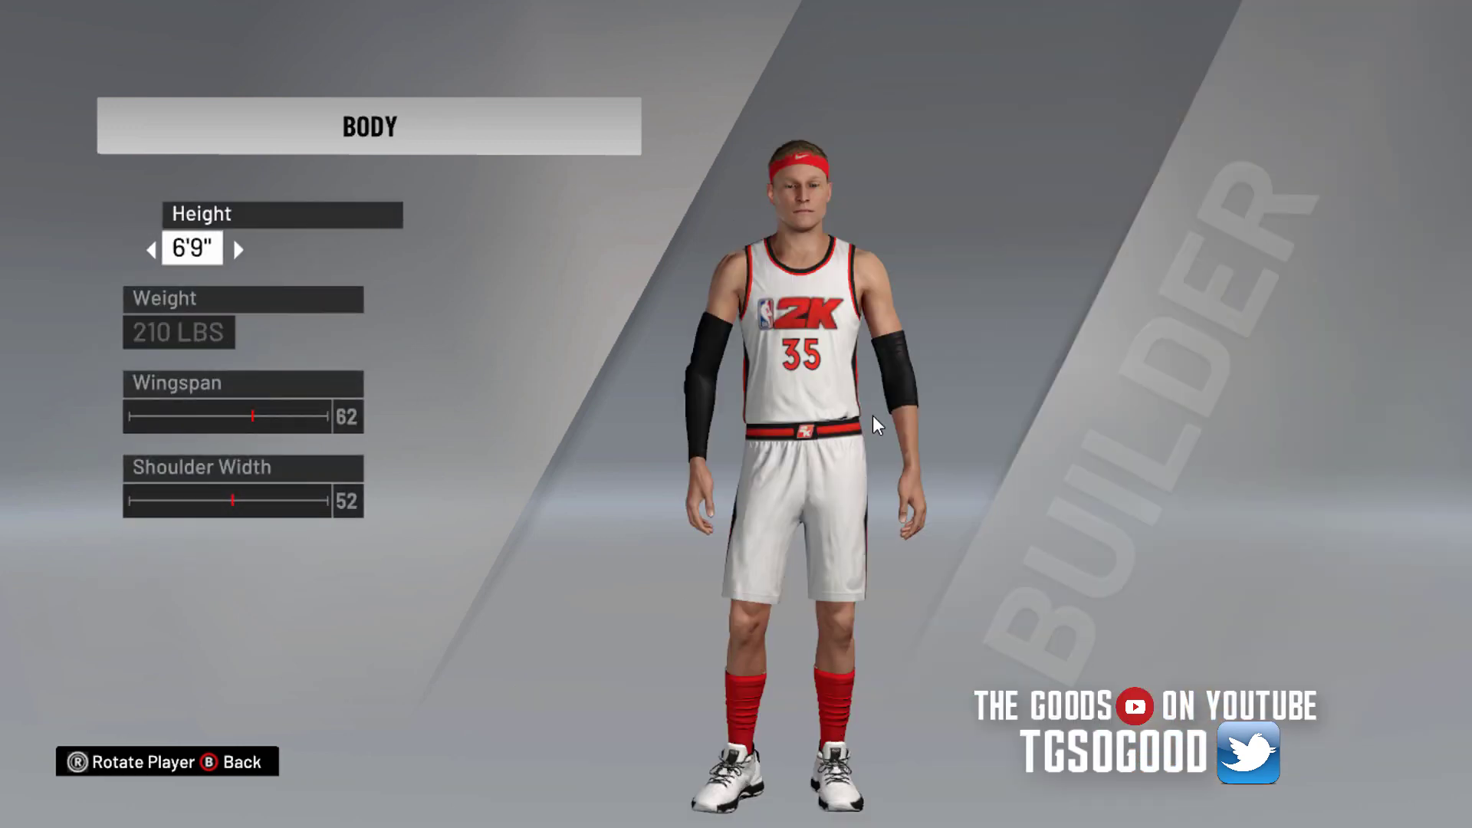
Step: Switch back to Cheat Engine and set the player's CFID value to 1013
key(alt+Tab)
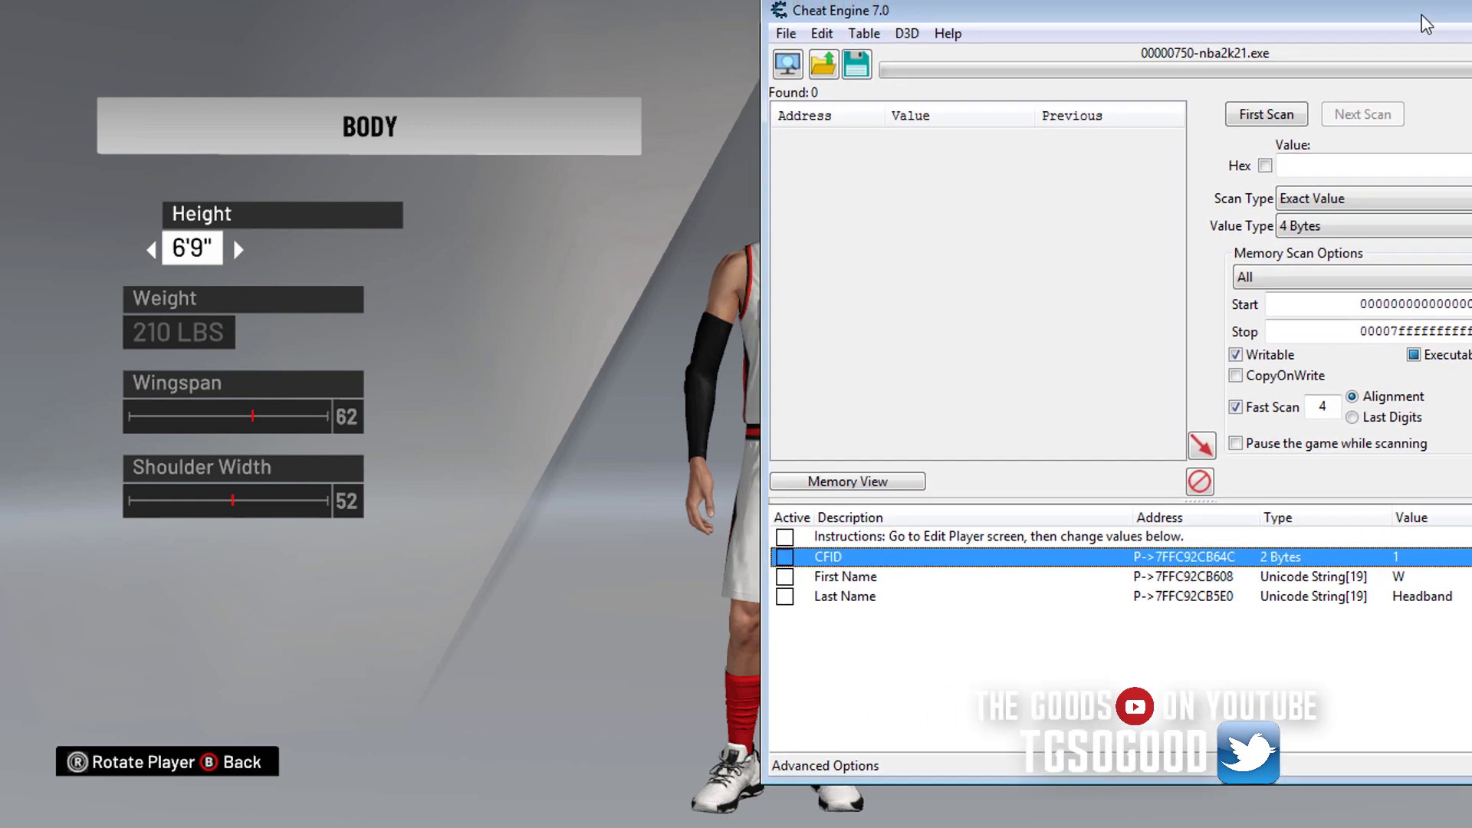
drag(1457, 7, 1088, 25)
double_click(1027, 569)
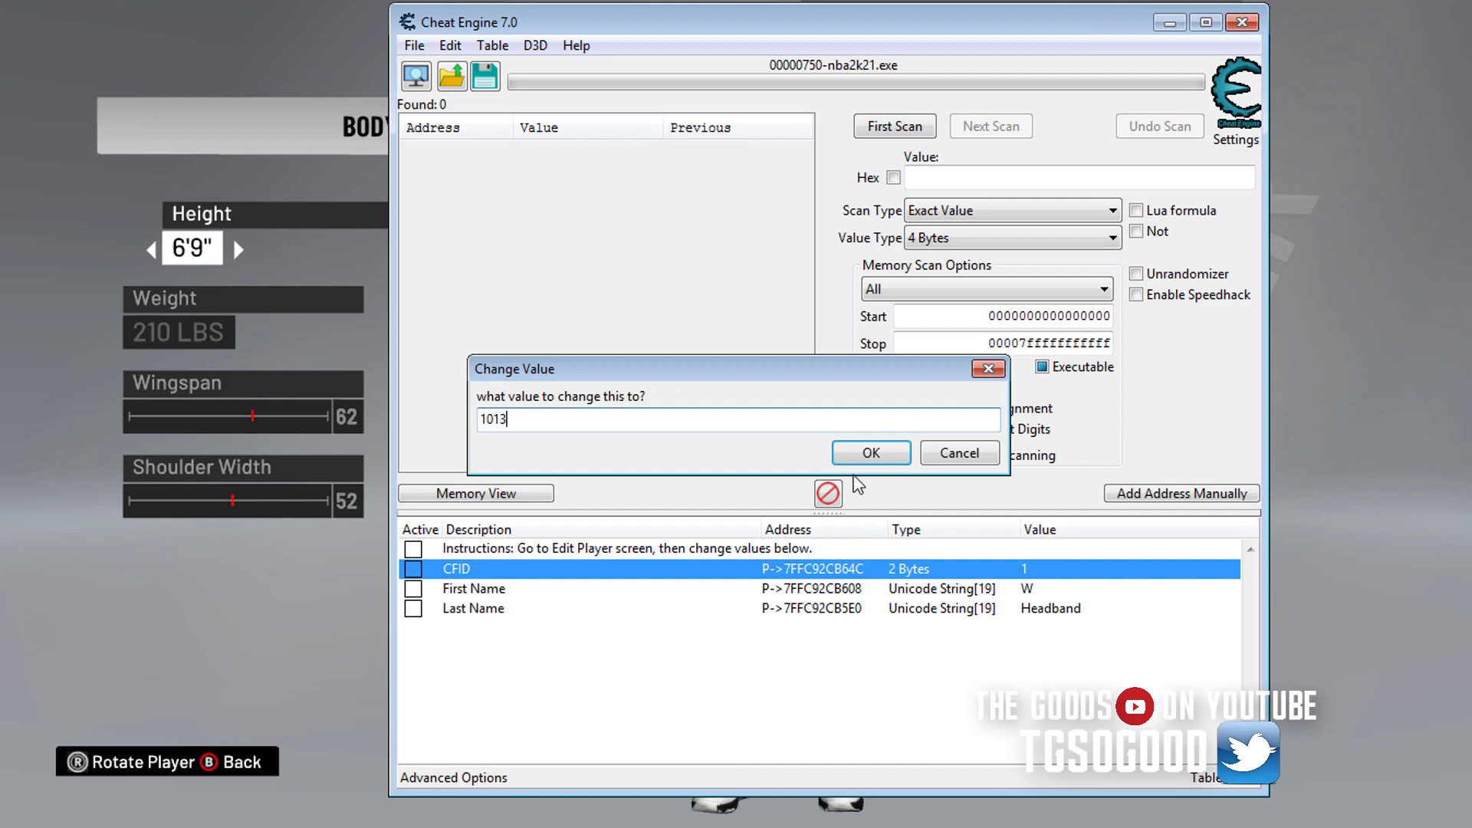
click(869, 454)
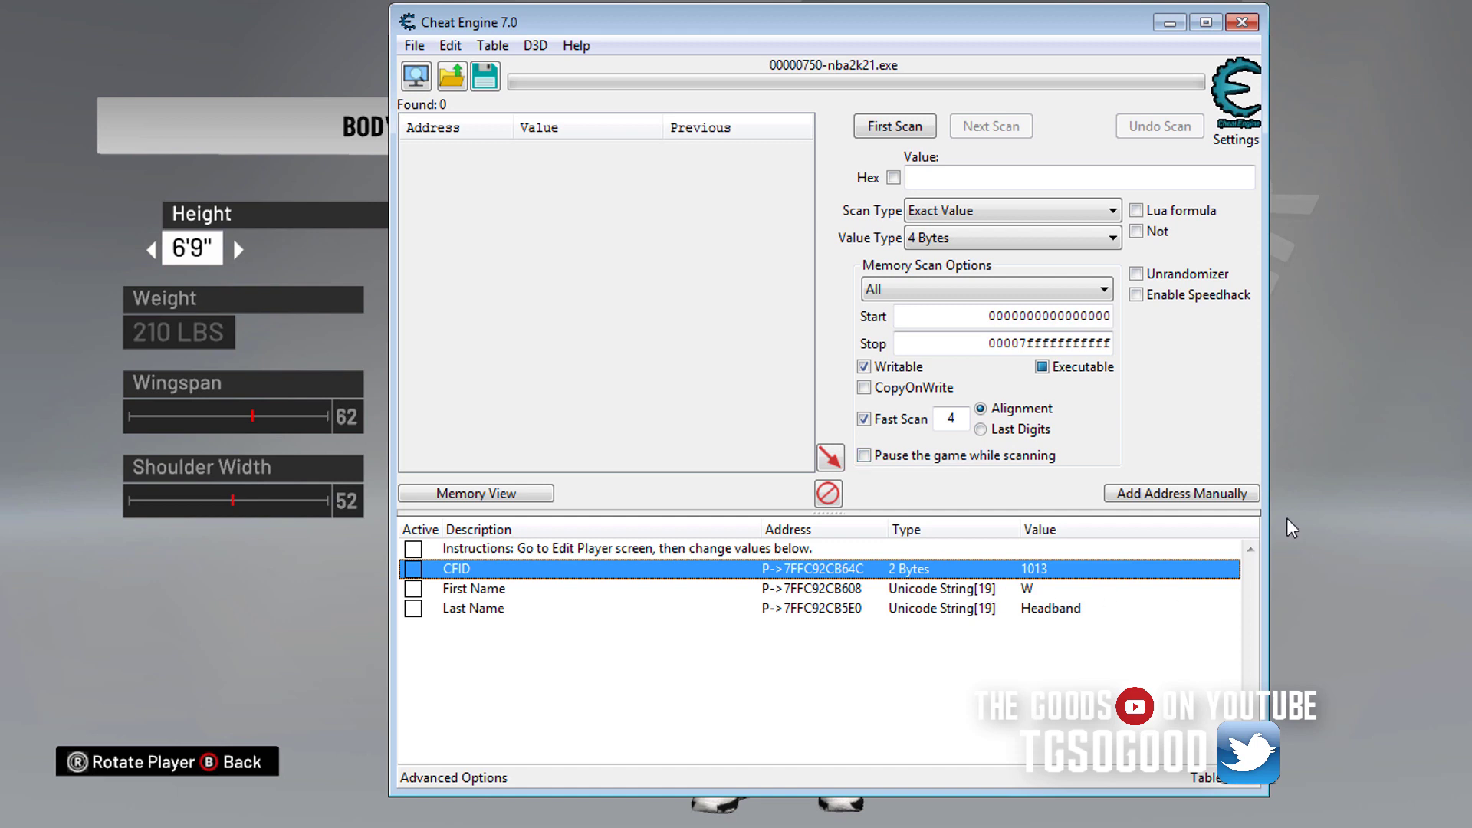
Step: In NBA 2K21, change the player's Height one notch and back to refresh the model, and return to the Created Player screen
click(1382, 298)
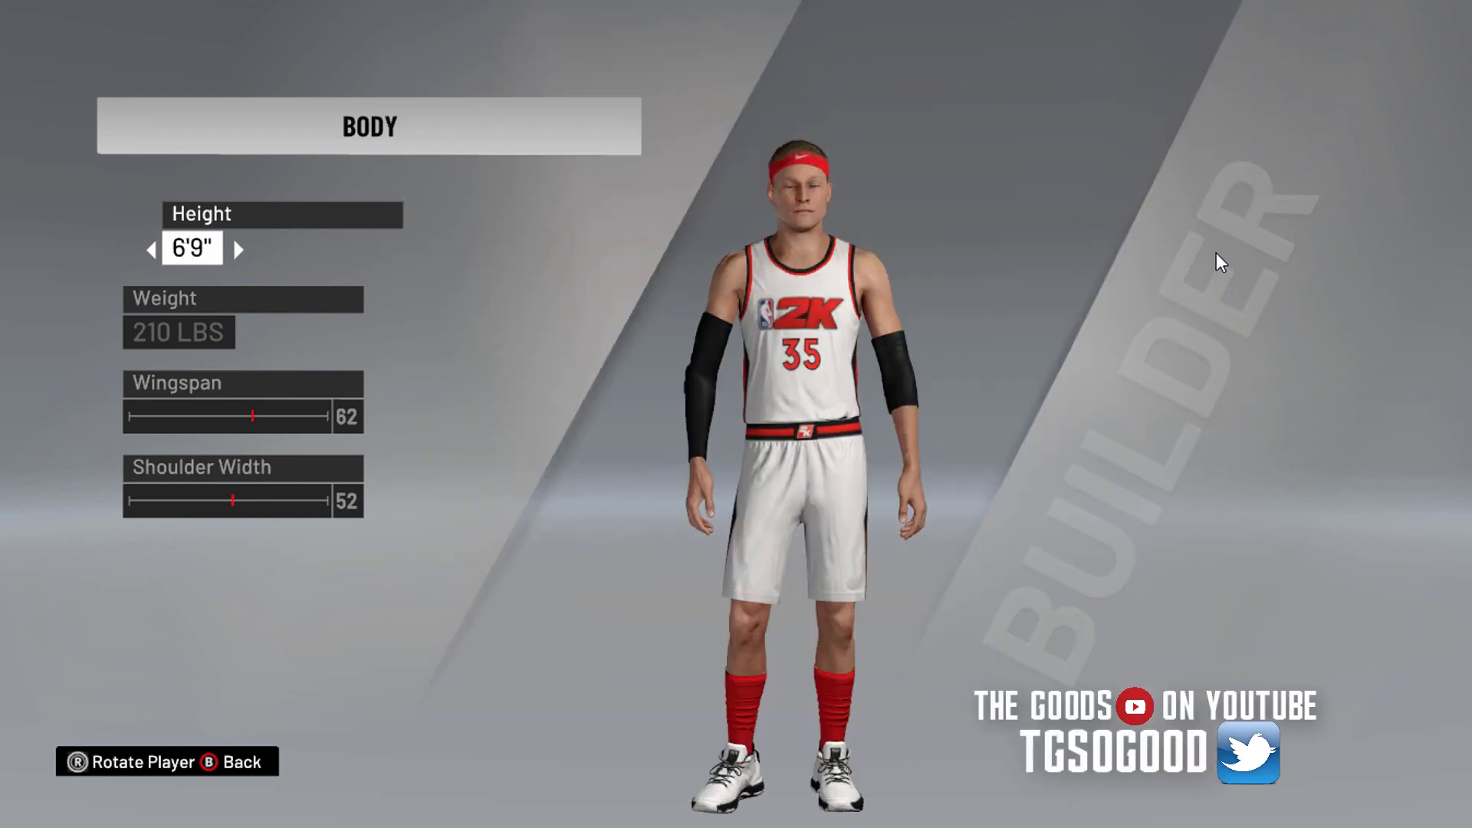
key(Right)
key(Left)
key(Escape)
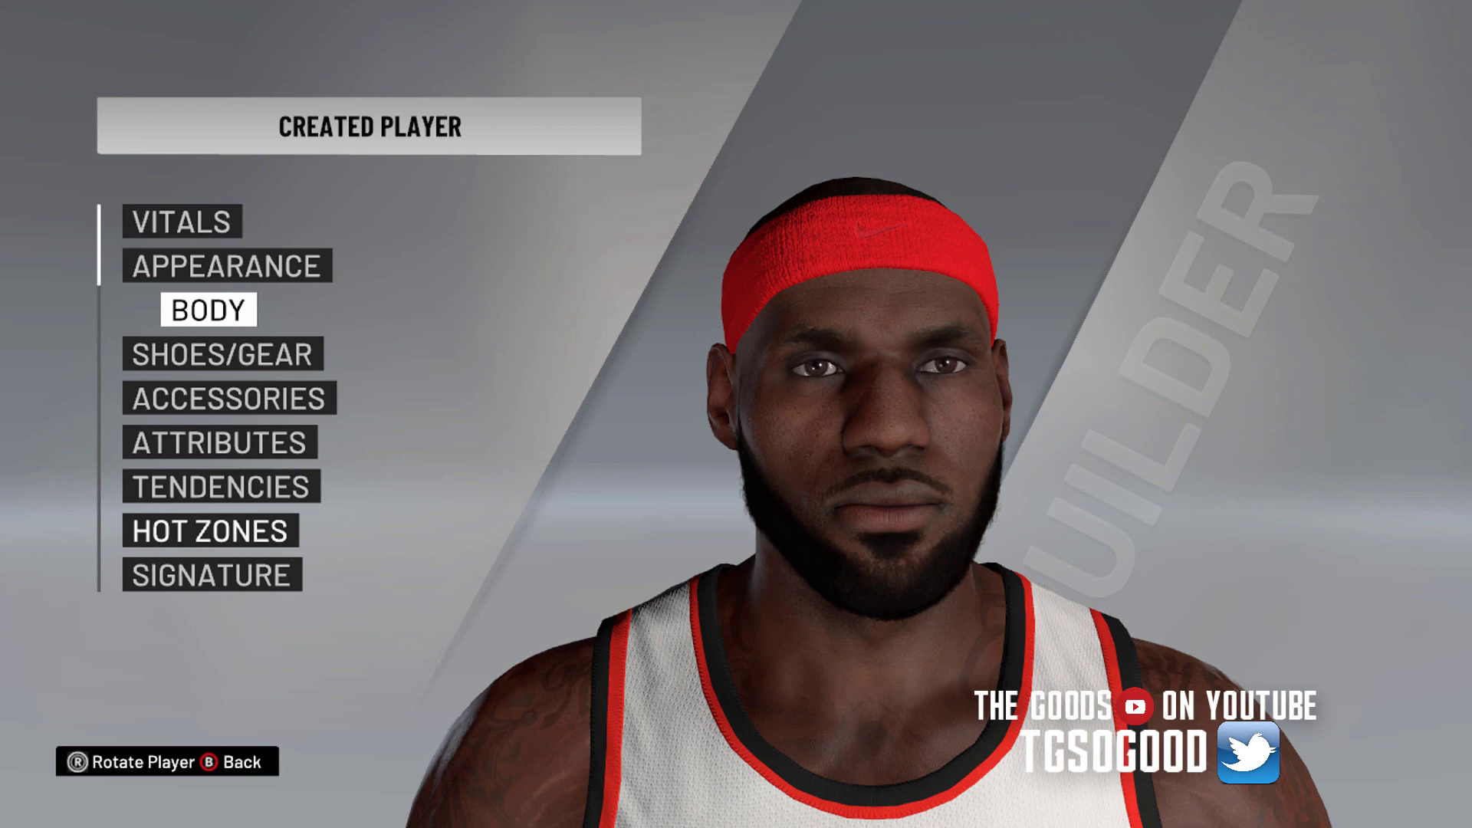
Step: Switch to Cheat Engine and set the player's CFID value to 7051
key(alt+Tab)
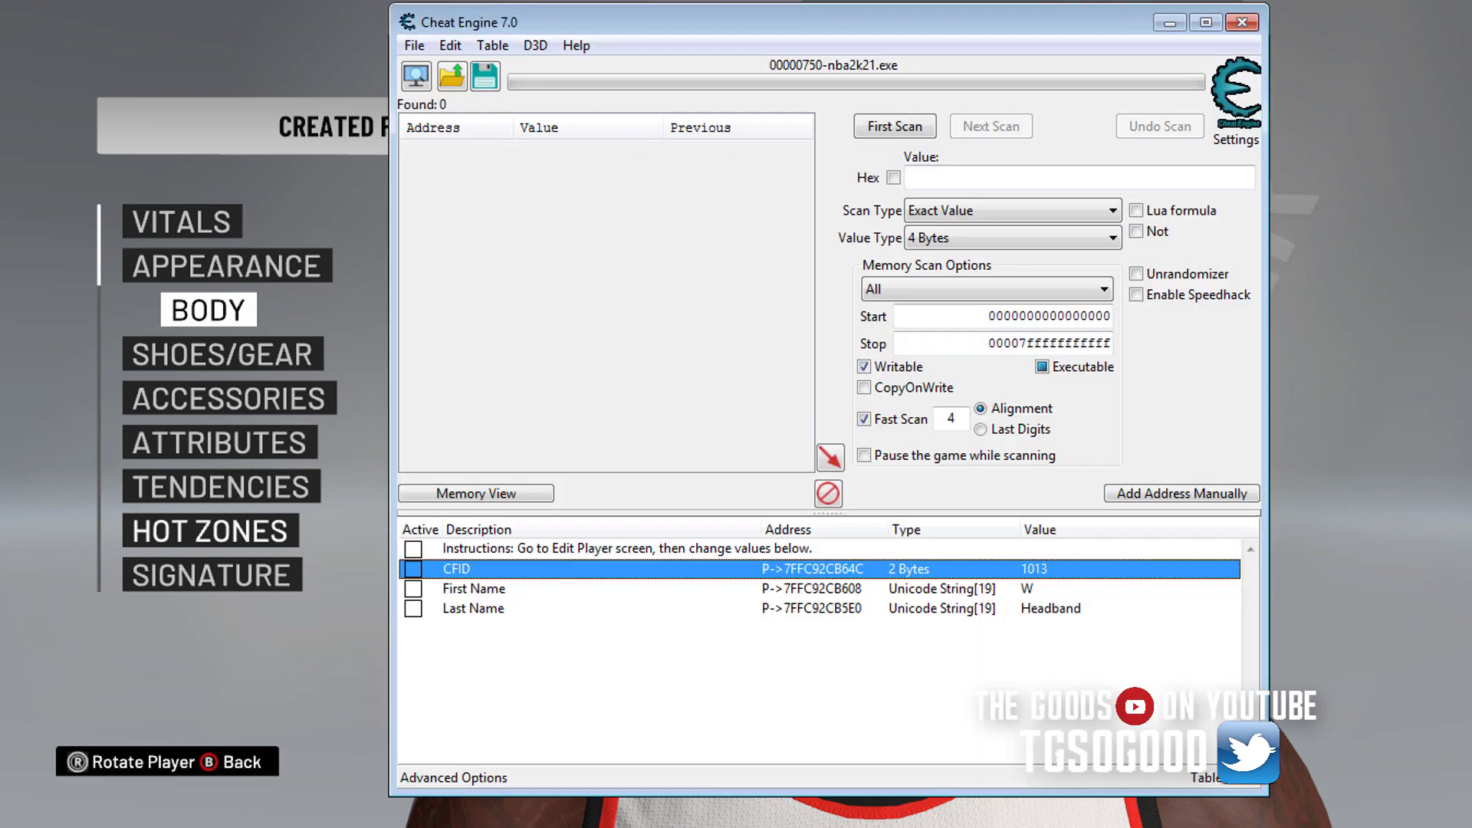
double_click(1064, 572)
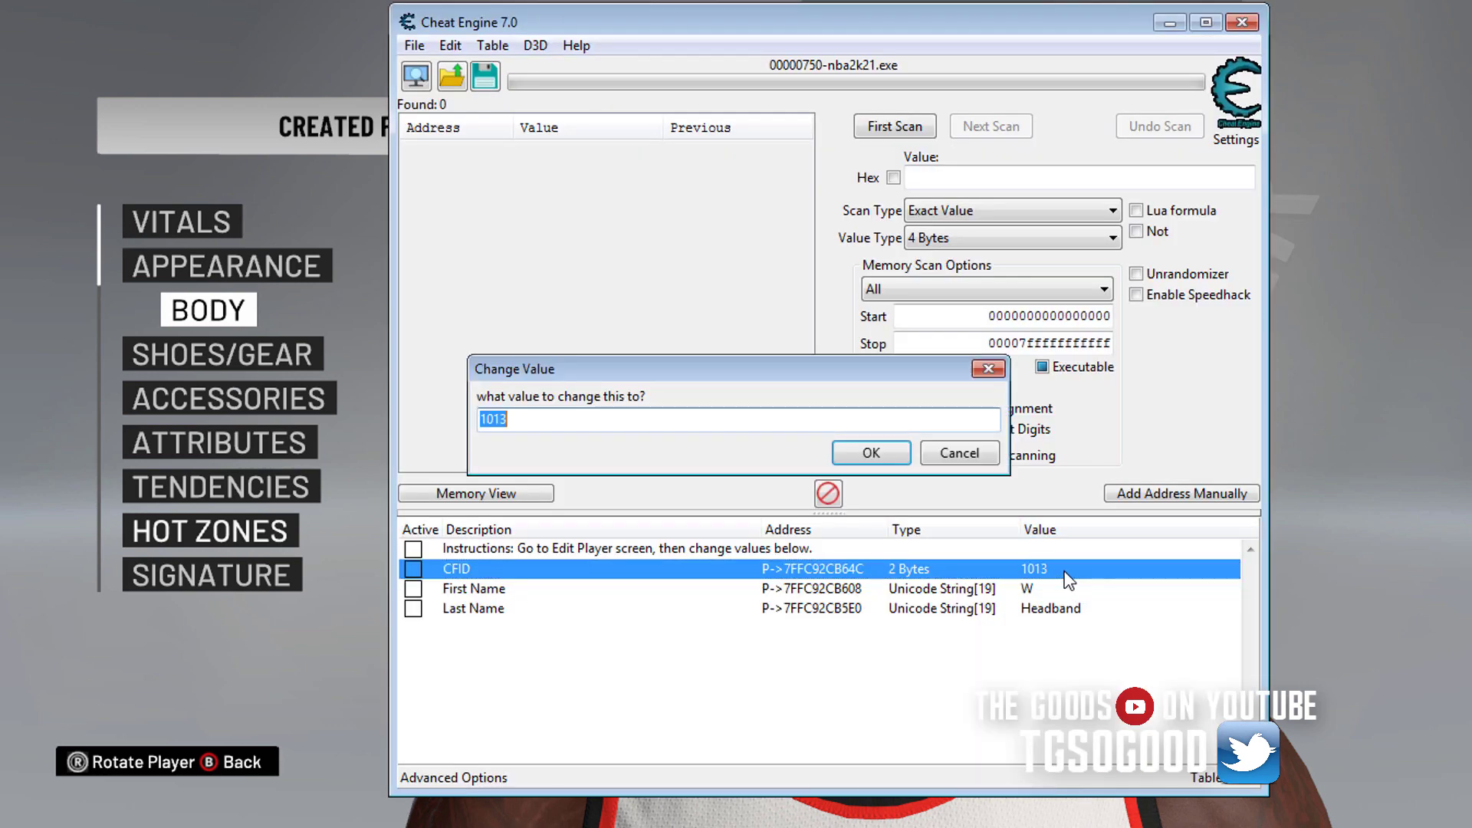
text(7051)
click(872, 454)
Step: Open the player's Shoes/Gear settings in NBA 2K21 and move between Shoe Home and Shoe Away while checking the model
click(1330, 227)
key(Down)
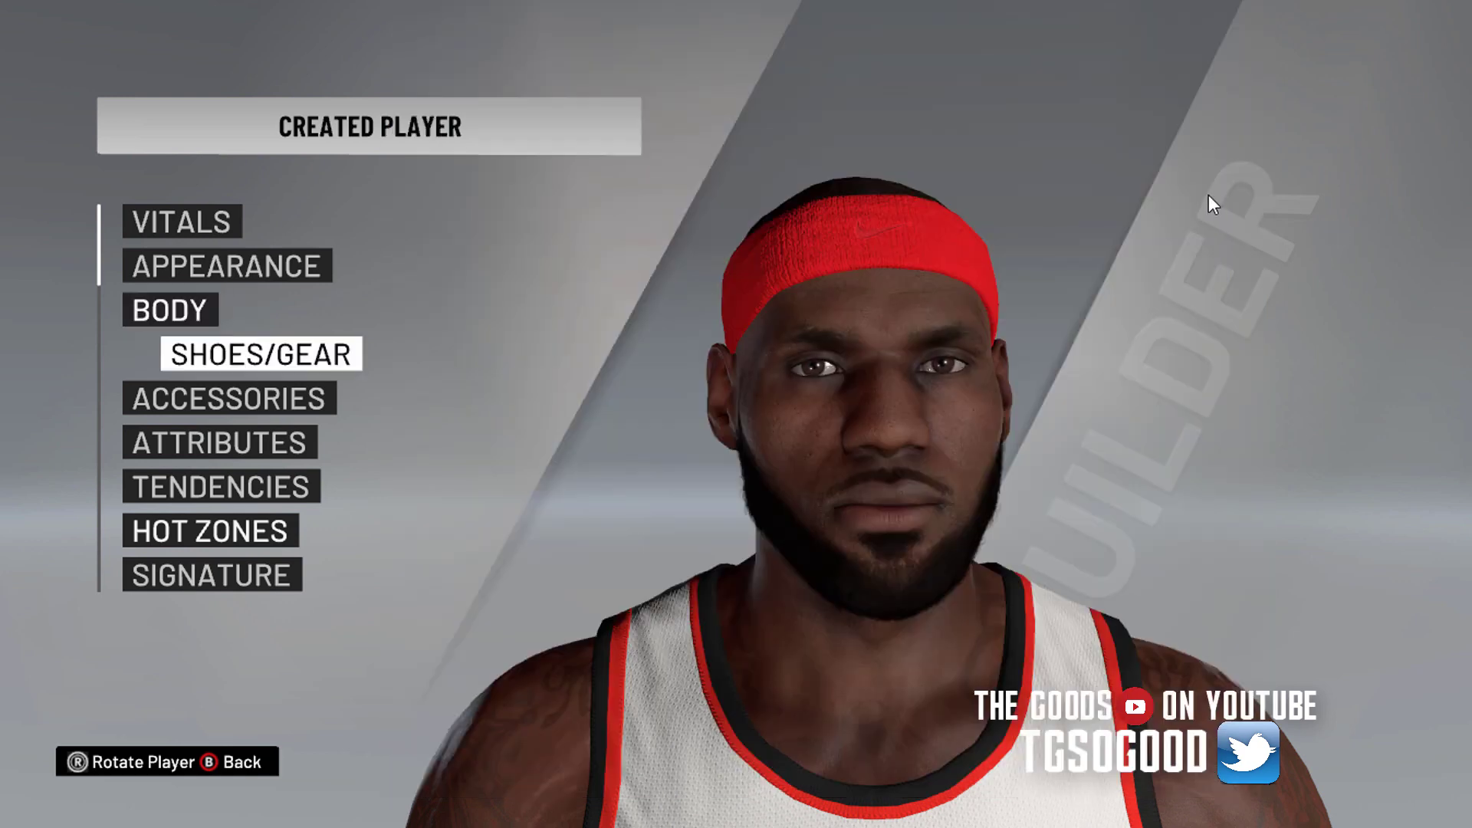
key(Return)
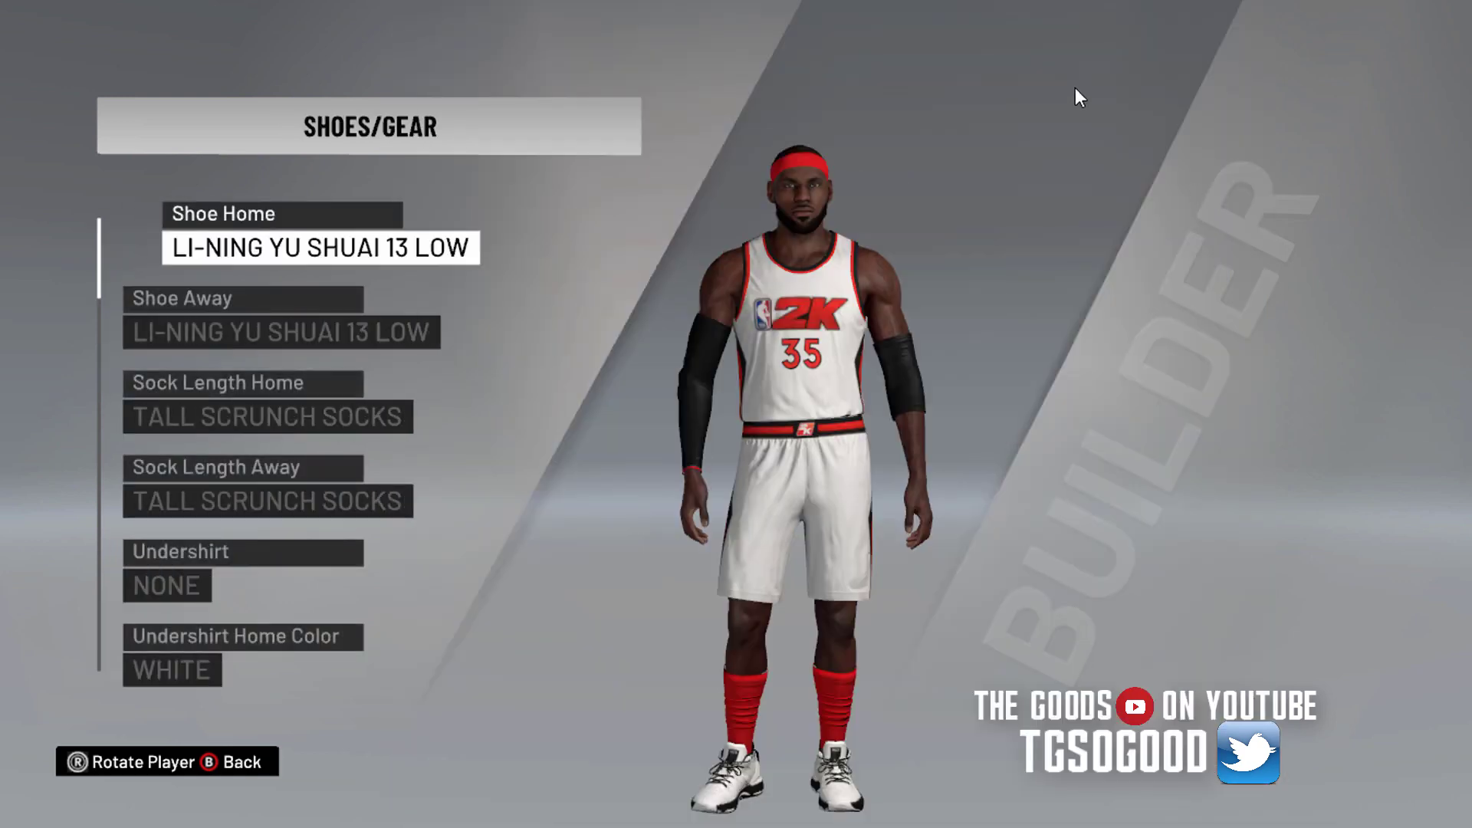
key(Down)
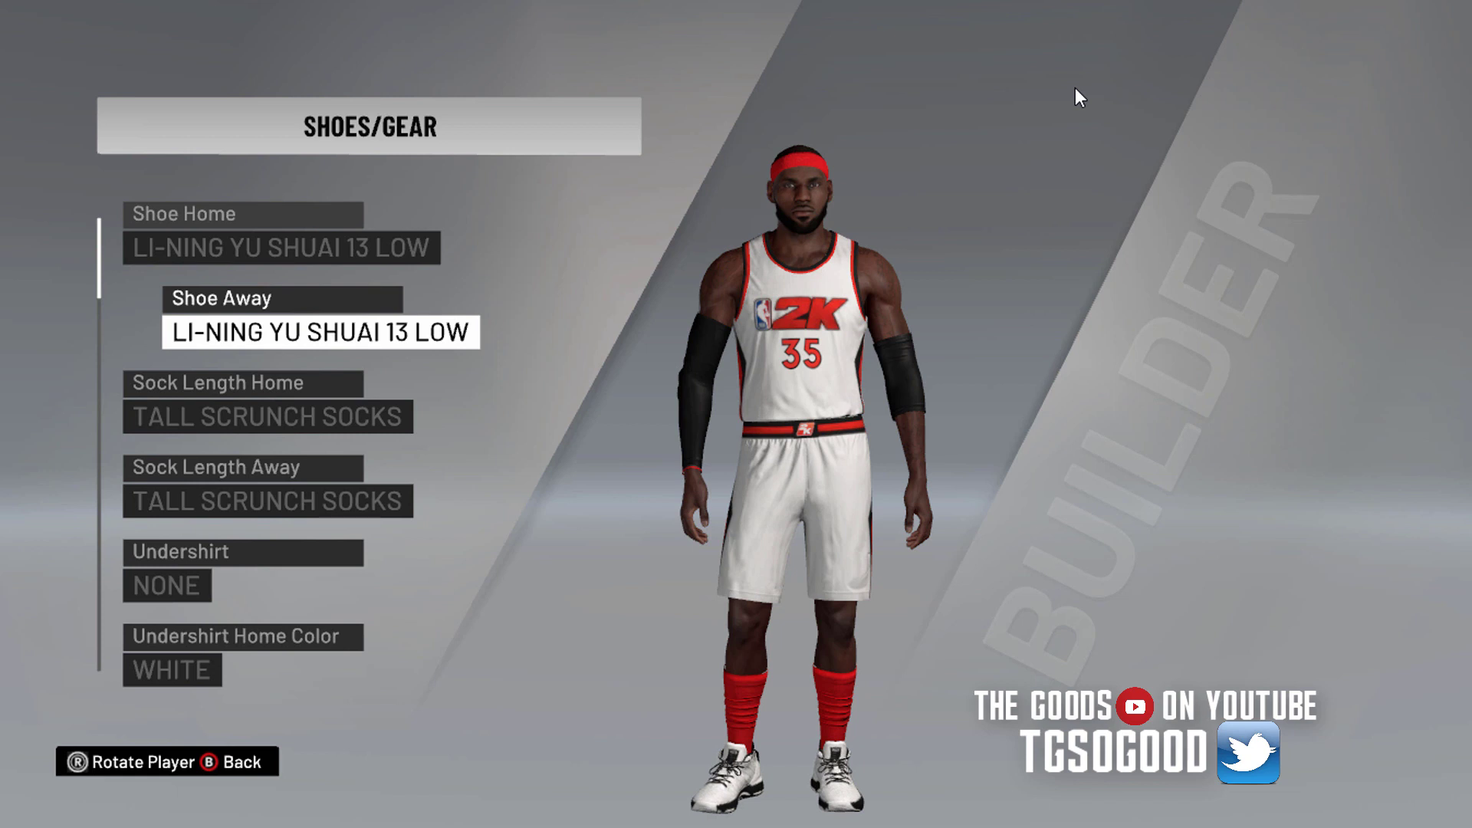
key(Up)
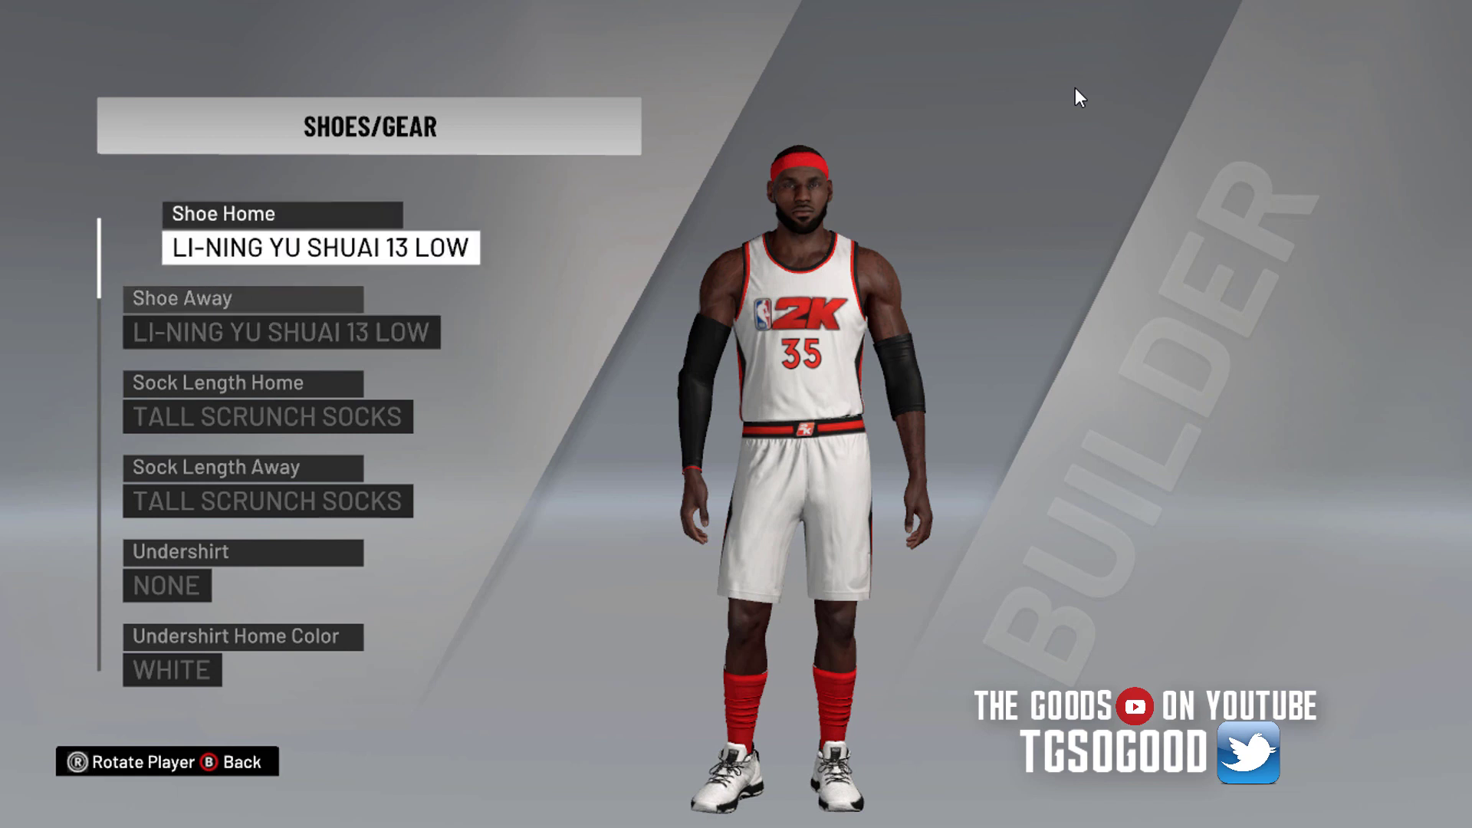
key(Down)
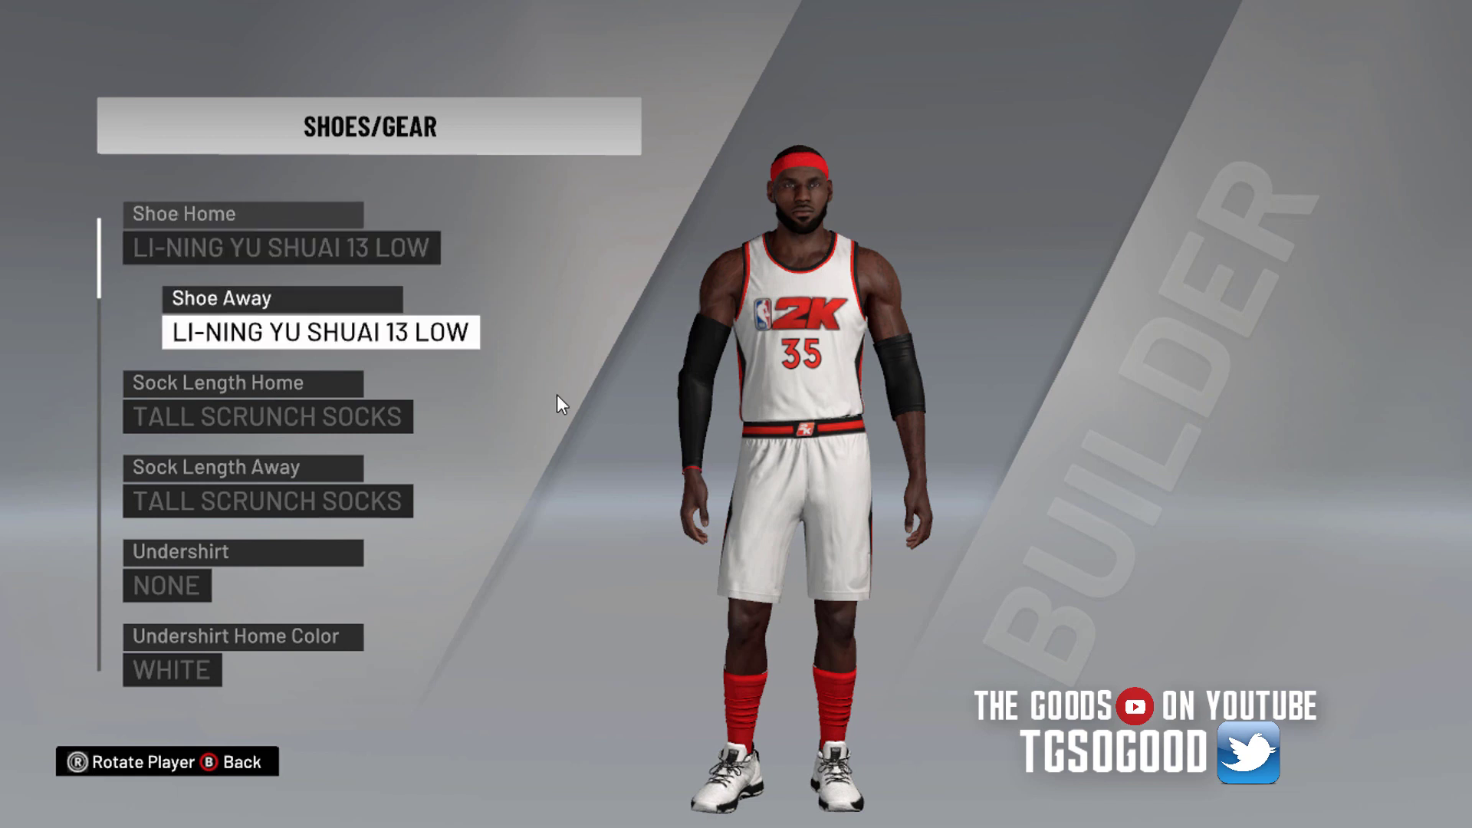
Step: Set the player's CFID value to 60 in Cheat Engine and return to the game
key(alt+Tab)
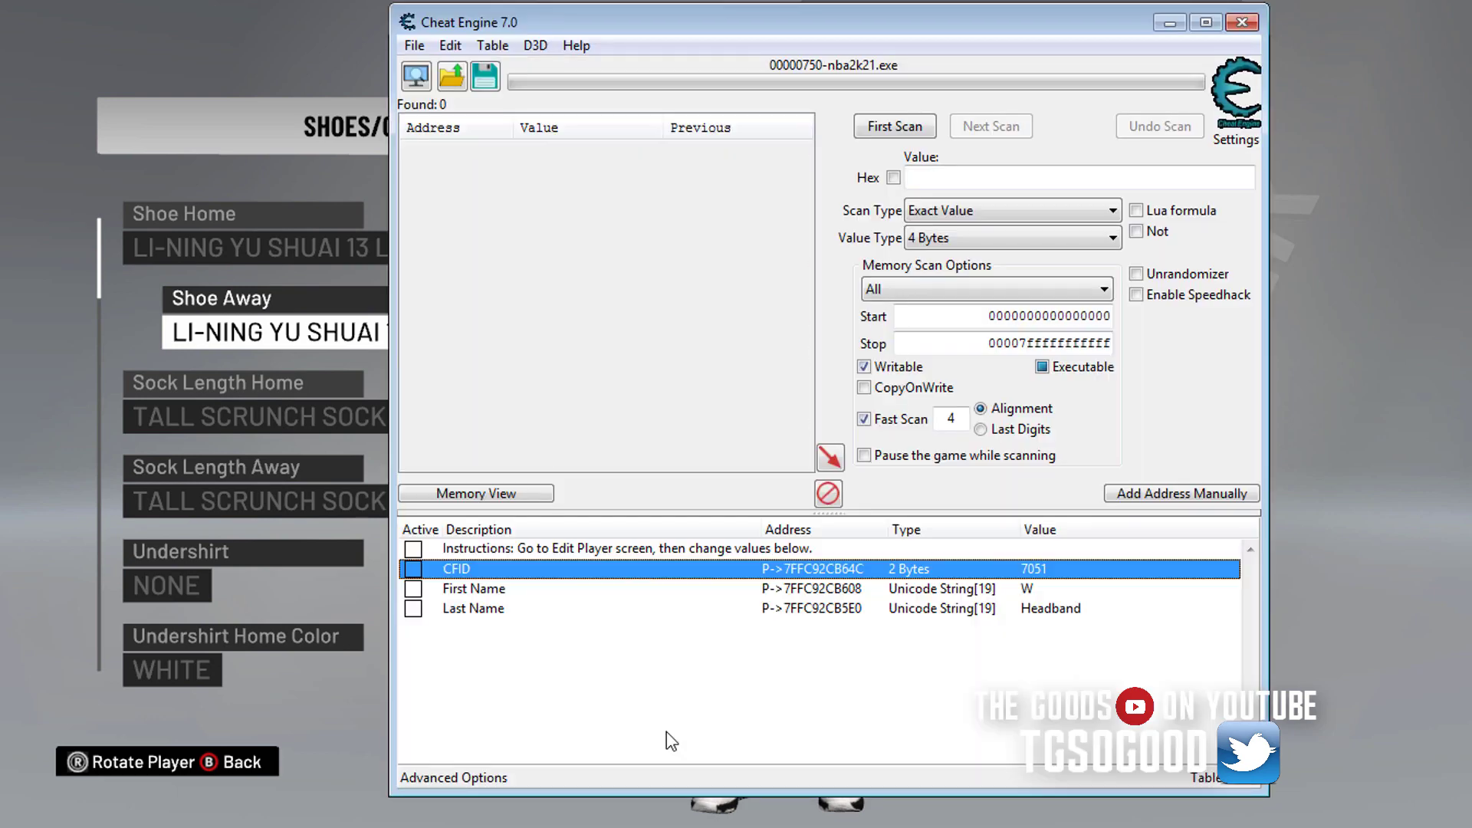
double_click(1042, 573)
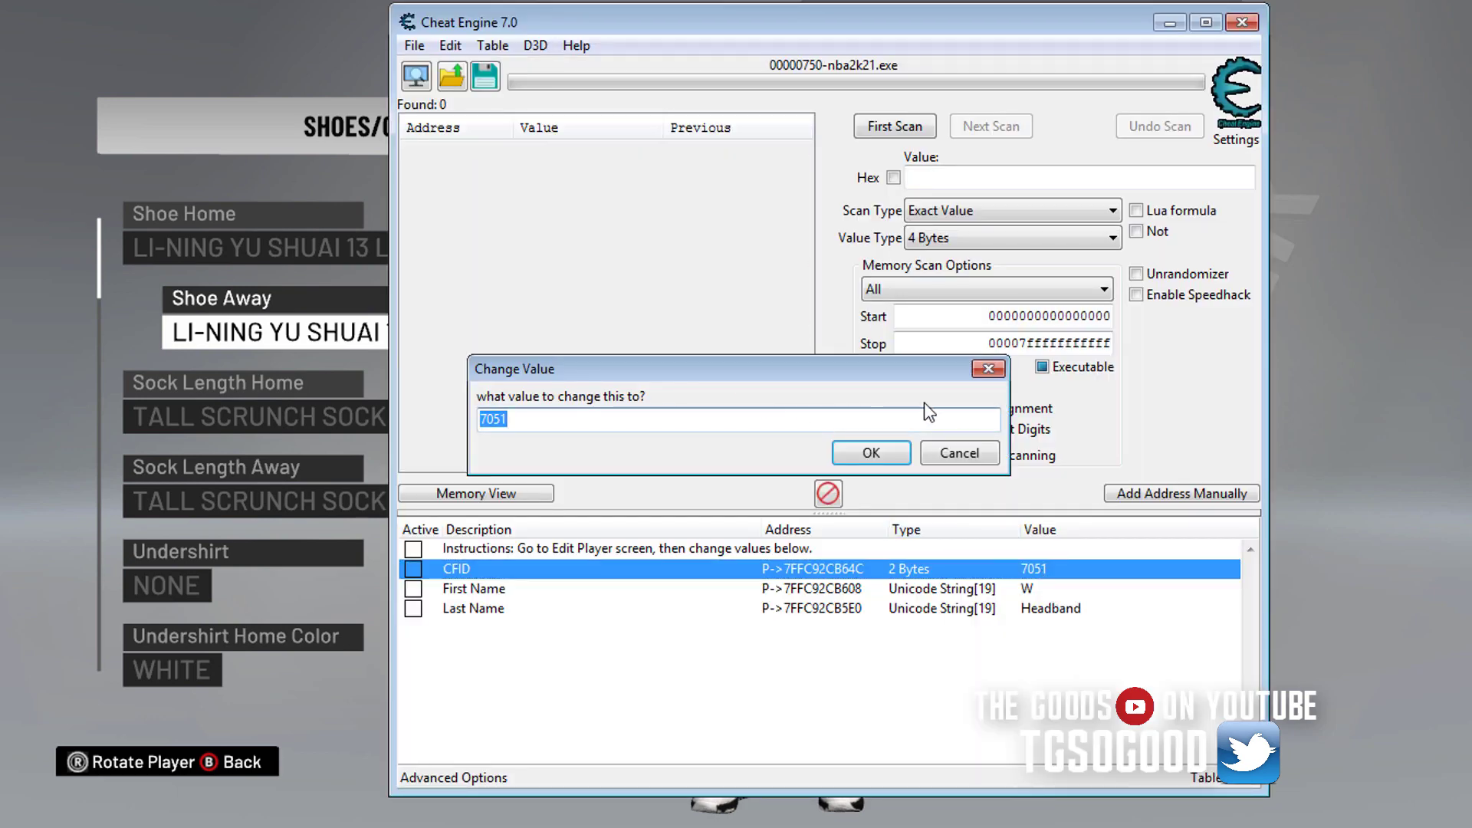
text(60)
key(Return)
click(1392, 430)
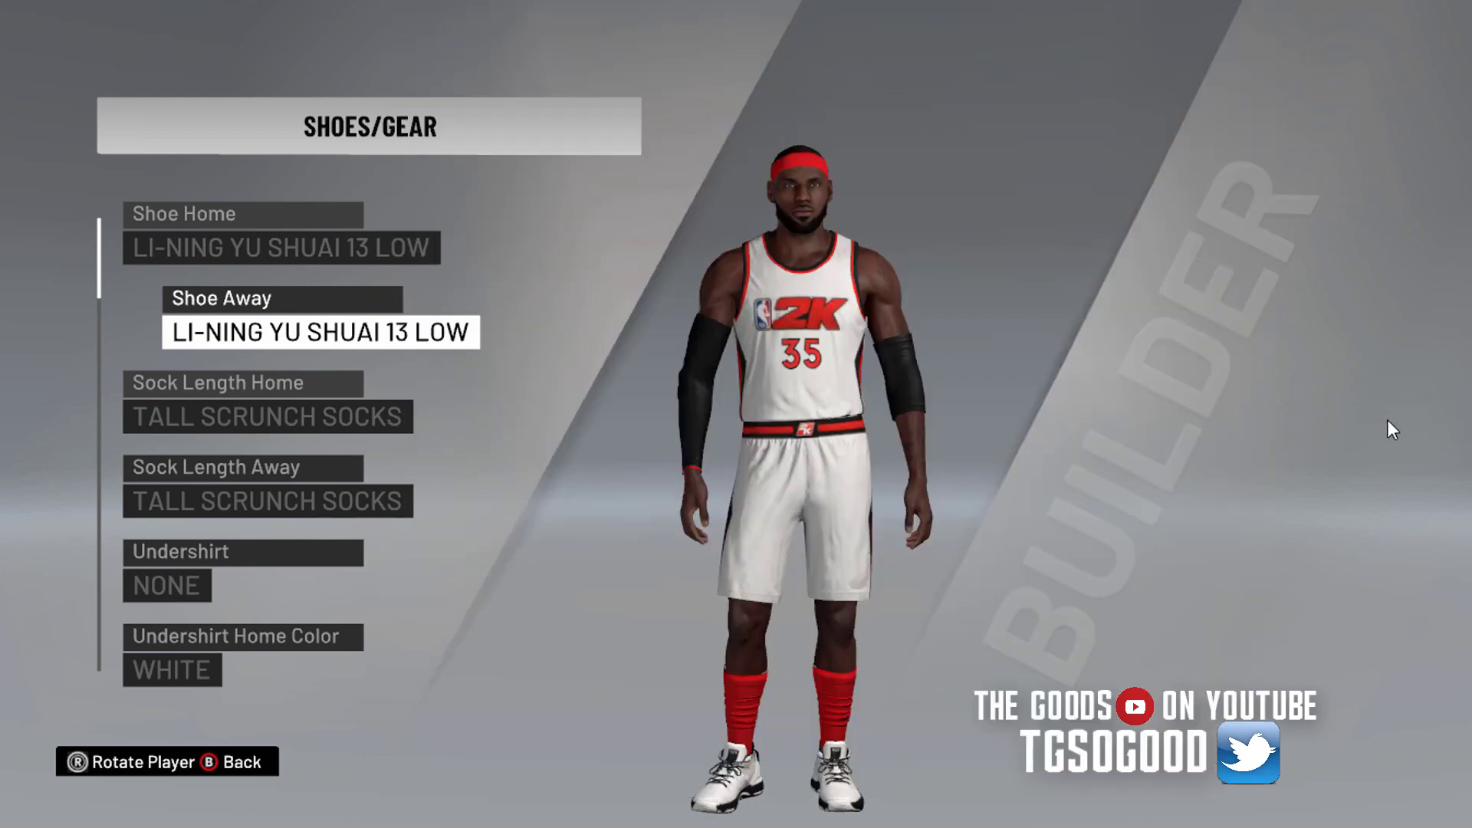
Step: Switch between Shoe Home and Shoe Away to refresh and check the player's model, and go to the Body settings
key(Up)
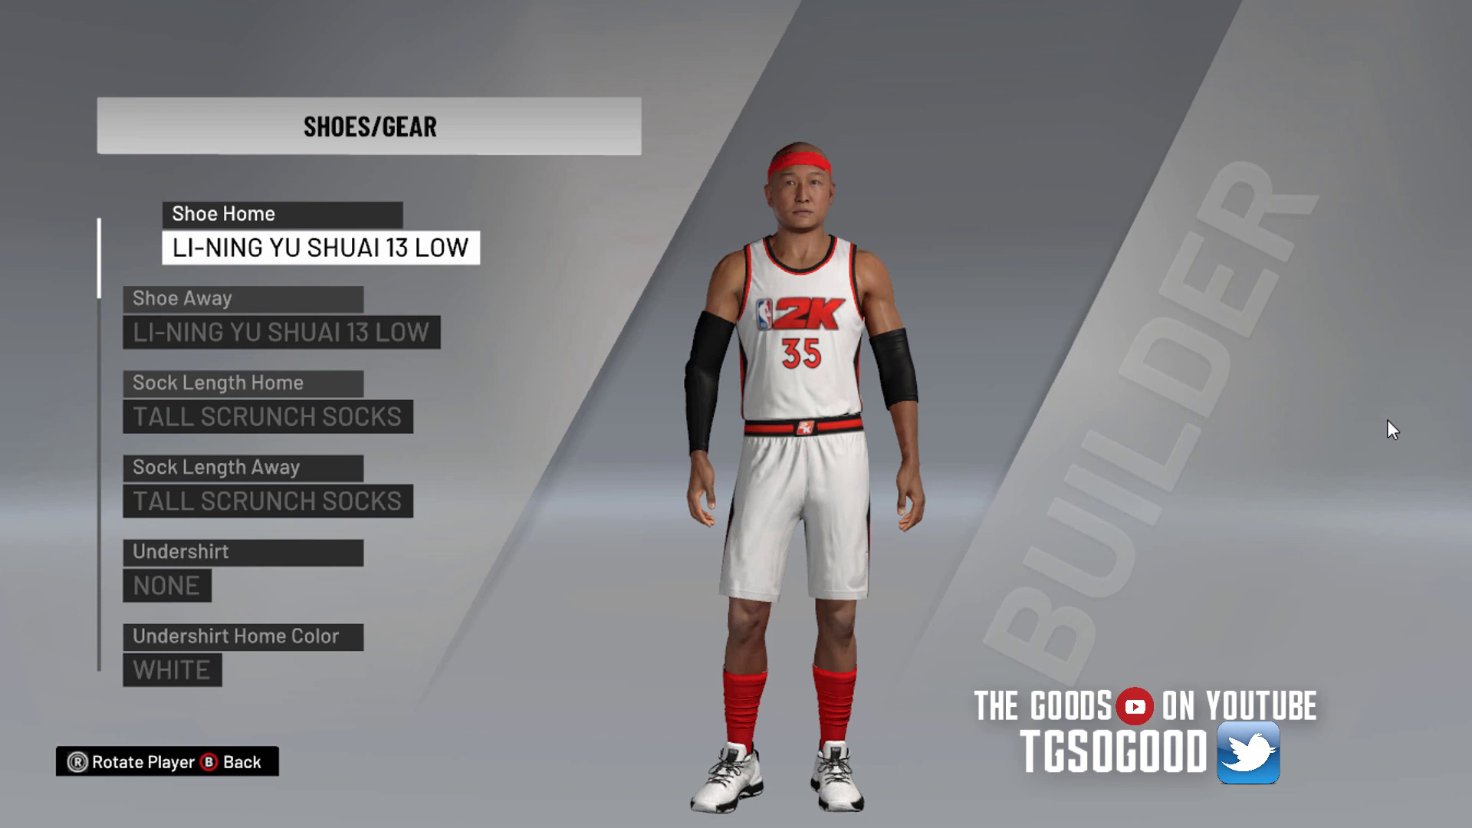
key(Down)
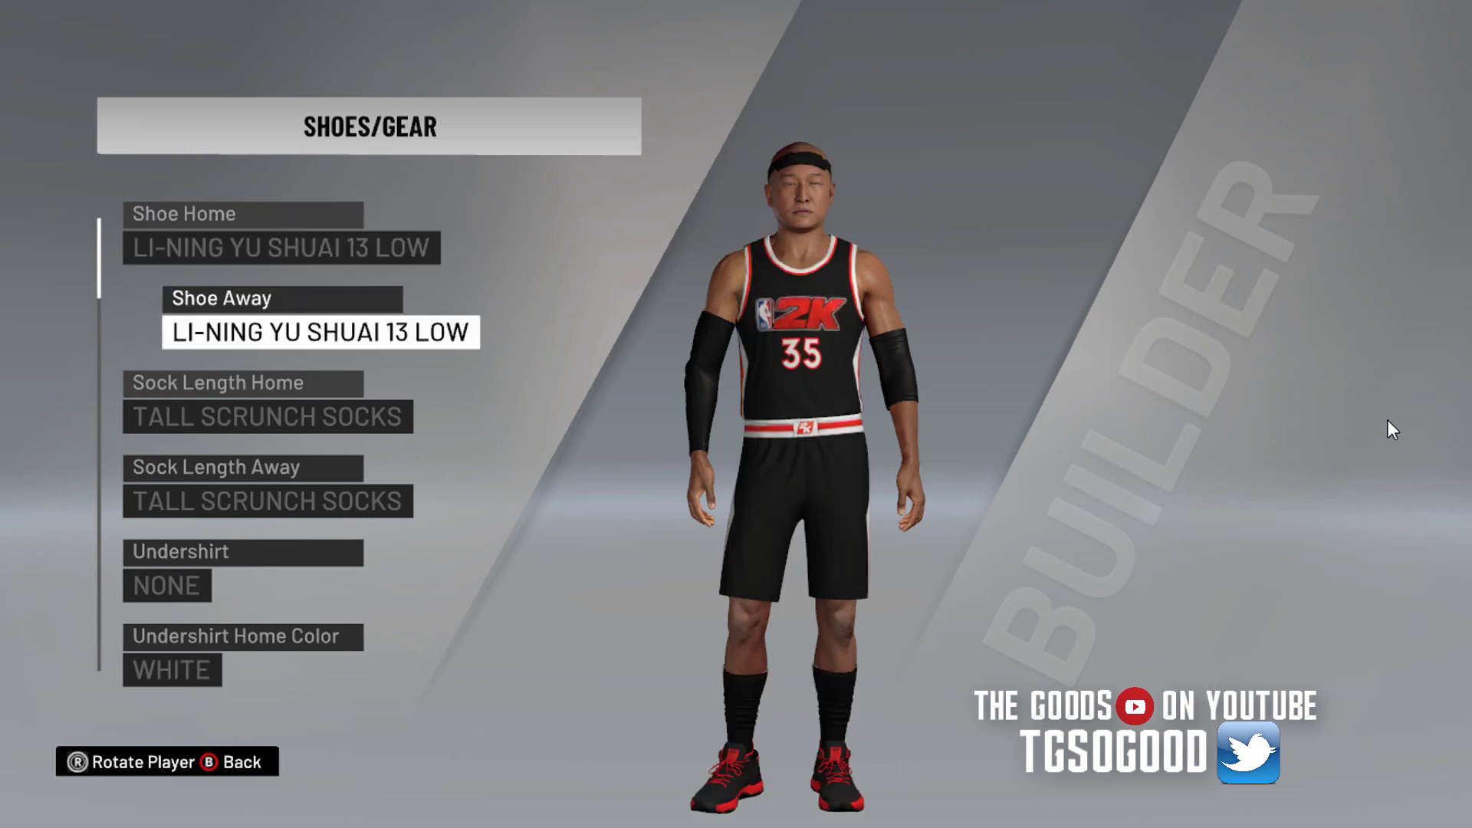
key(Up)
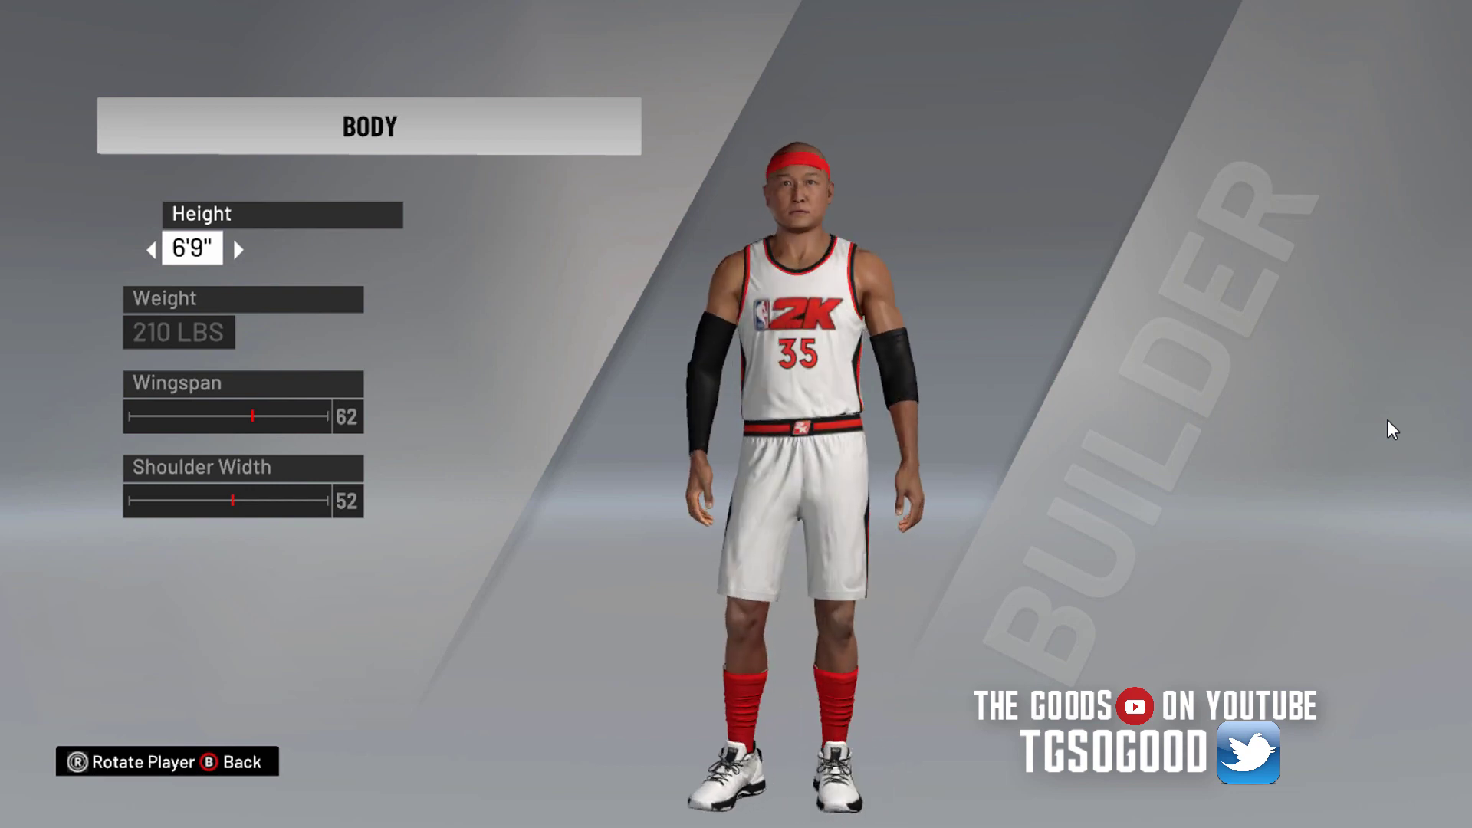
Step: Leave the Body settings and finish customizing the created player, keeping the changes and returning to the Create a Player list
key(Escape)
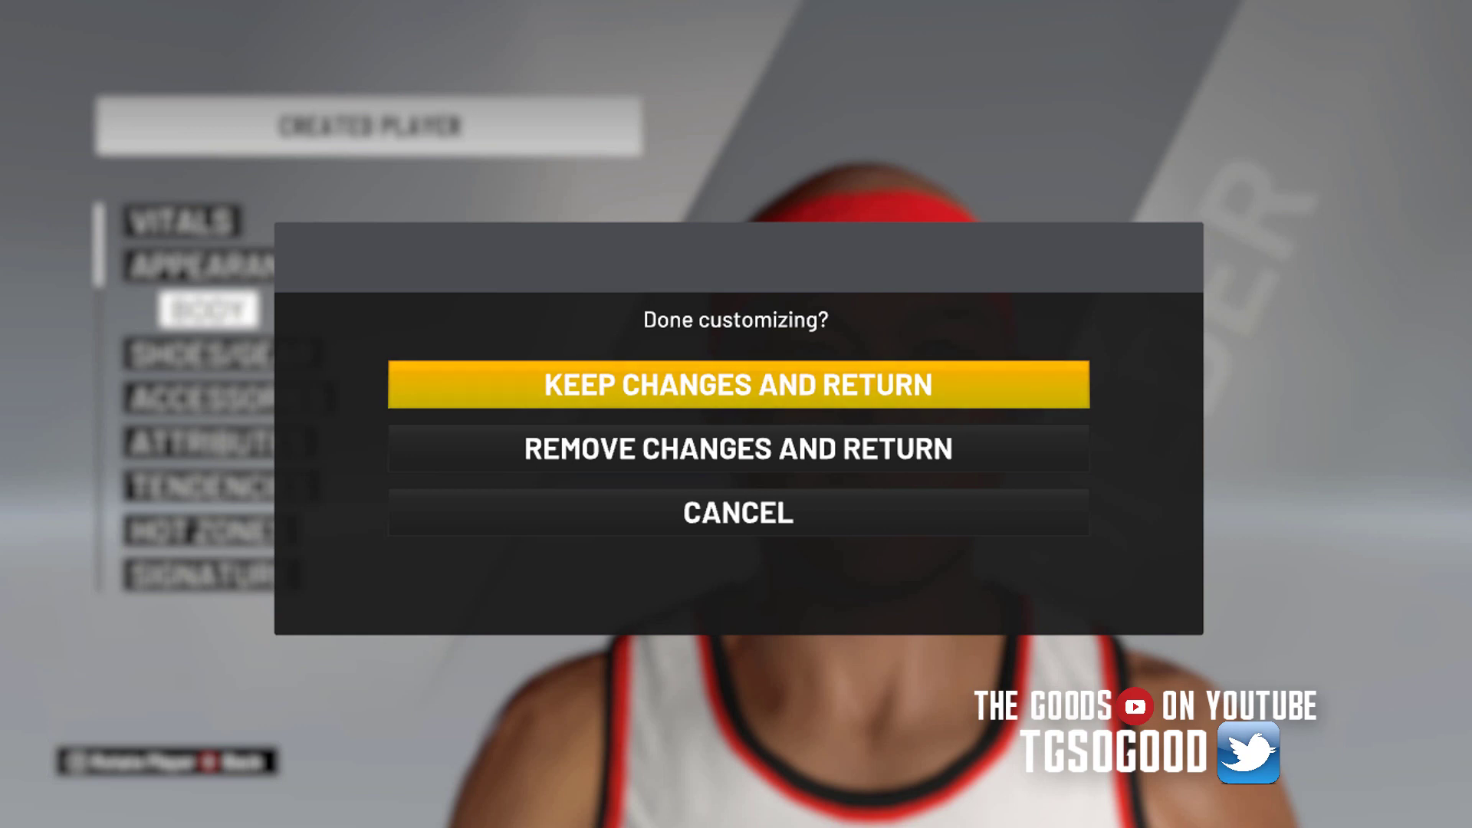
key(Down)
key(Up)
key(Return)
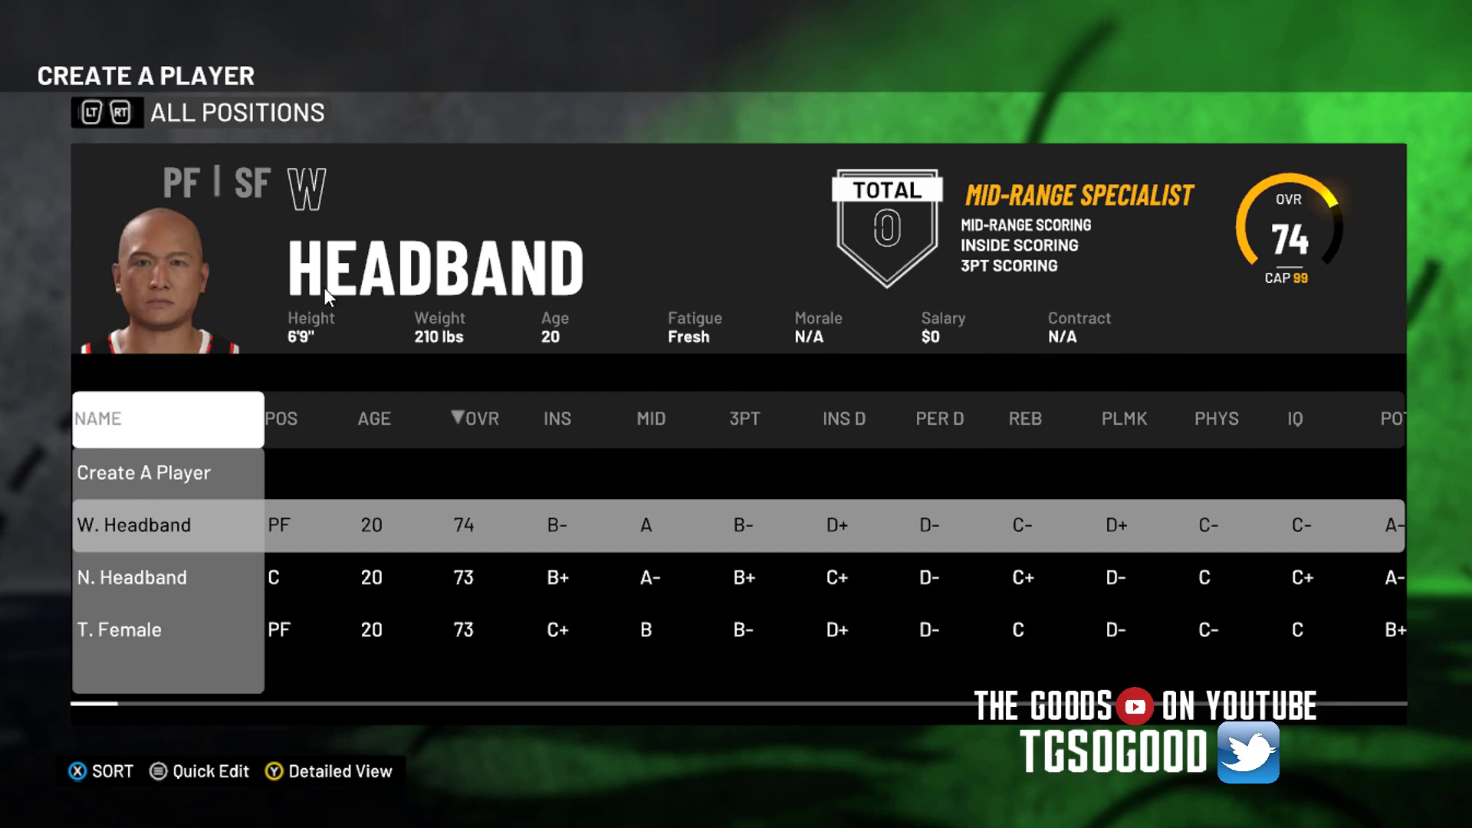
key(Down)
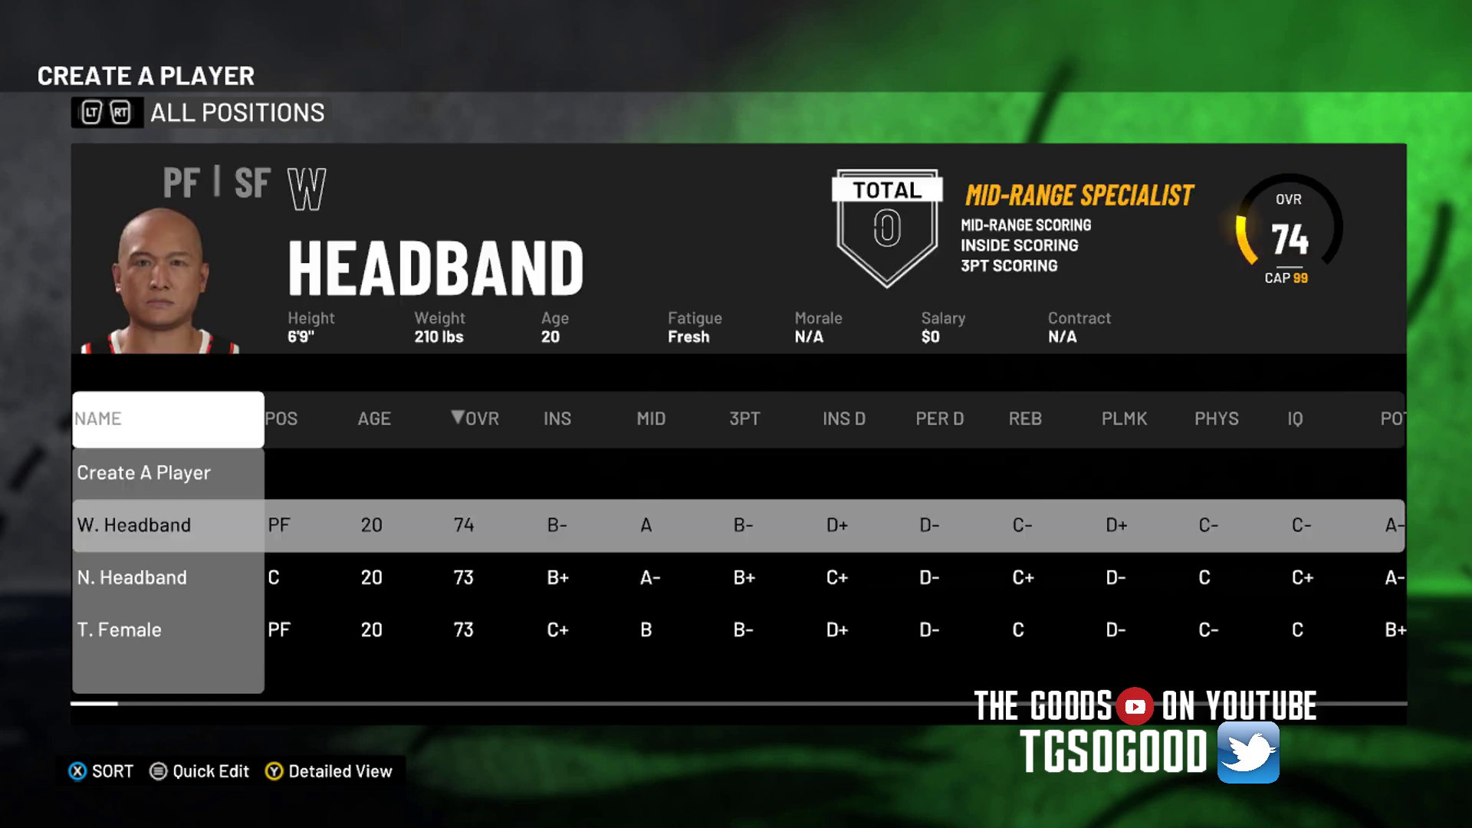